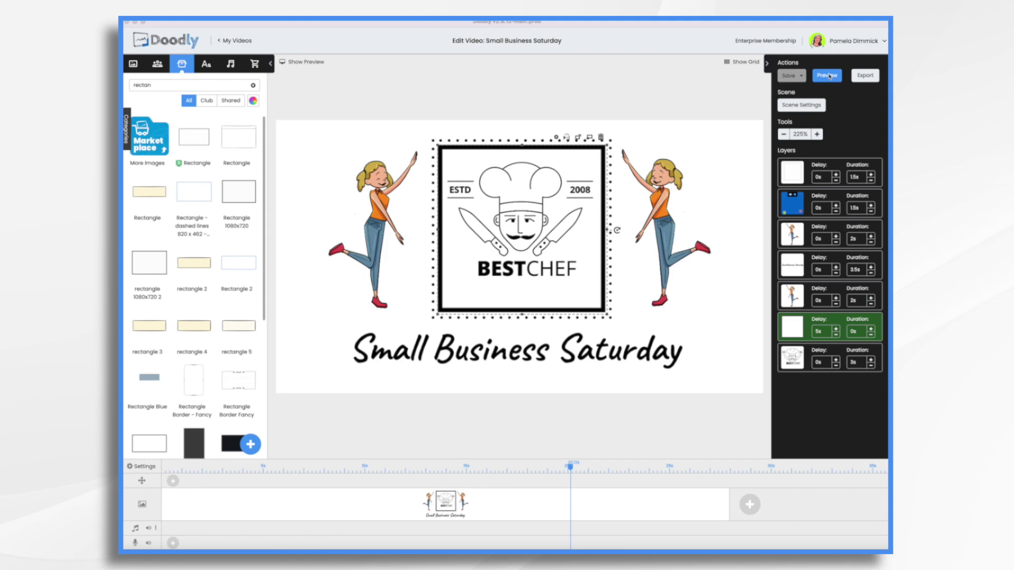
- Preview the Small Business Saturday scene as a hand-drawn whiteboard animation
{"action": "left_click", "coordinate": [829, 76]}
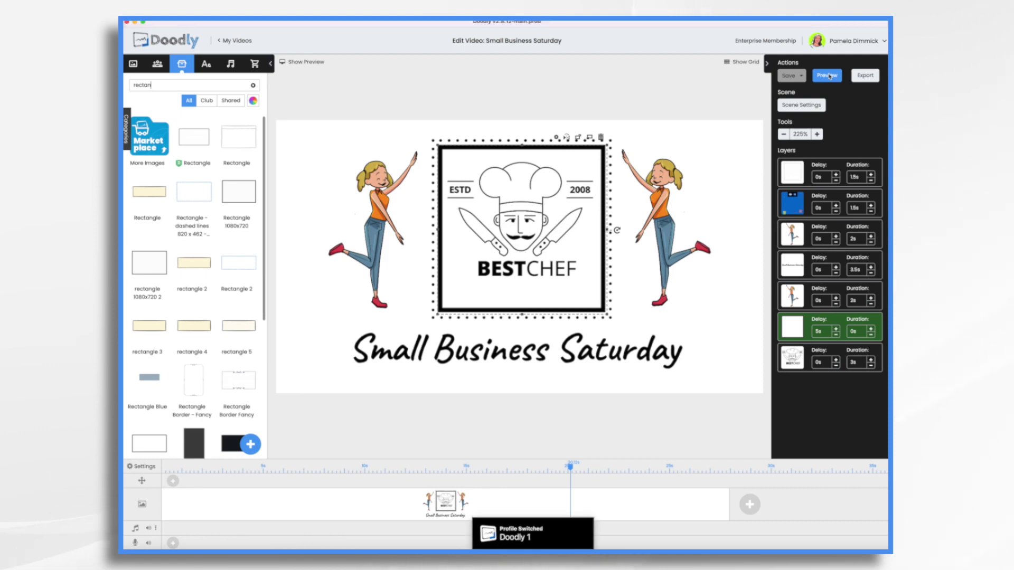
{"action": "left_click", "coordinate": [829, 76]}
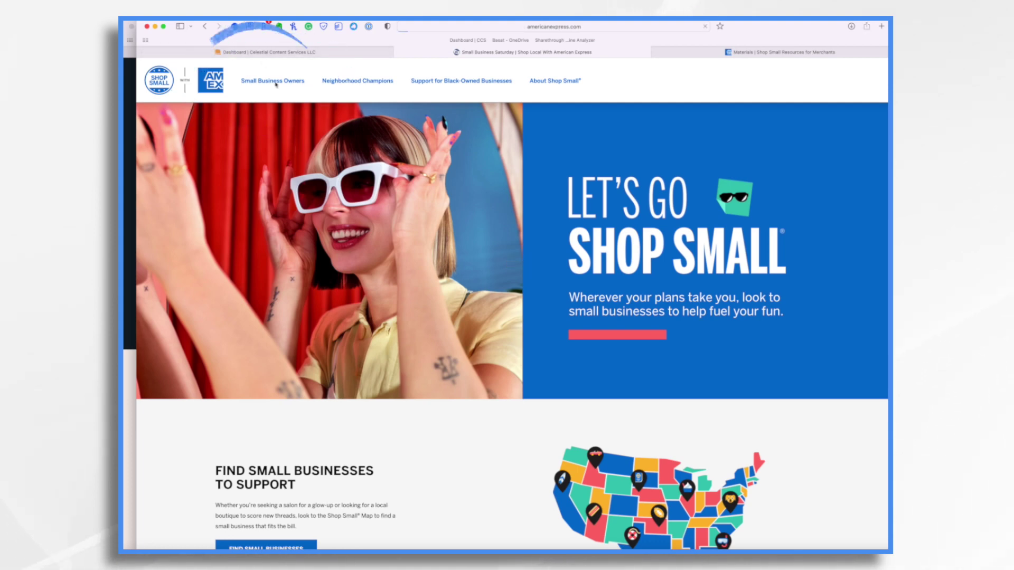
- Go to the Small Business Owners marketing materials and scroll down to the 1080 x 1920 story GIFs
{"action": "left_click", "coordinate": [275, 82]}
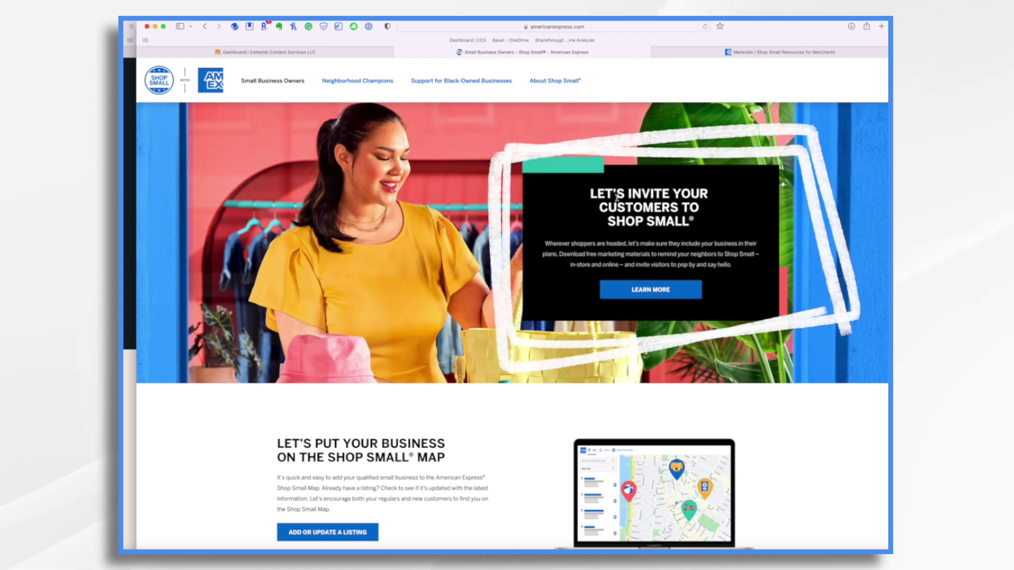
{"action": "left_click", "coordinate": [654, 291]}
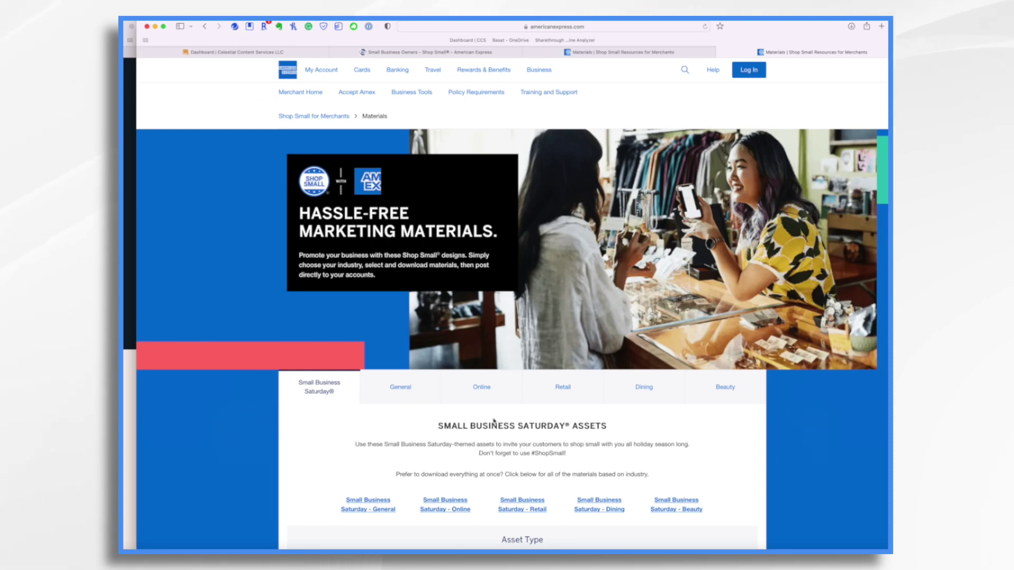
{"action": "scroll", "coordinate": [676, 426], "scroll_direction": "down", "scroll_amount": 5}
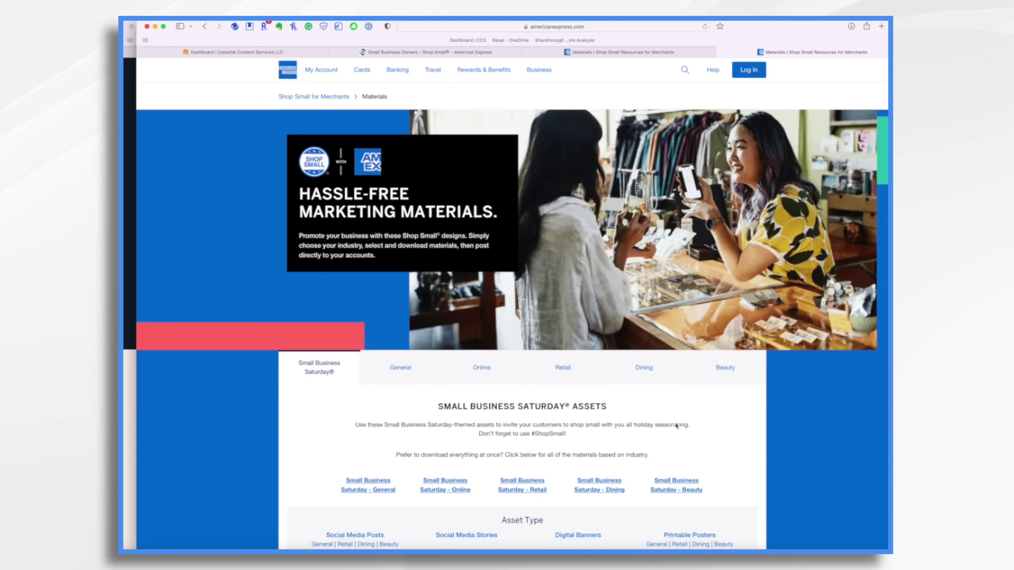
{"action": "scroll", "coordinate": [676, 426], "scroll_direction": "down", "scroll_amount": 8}
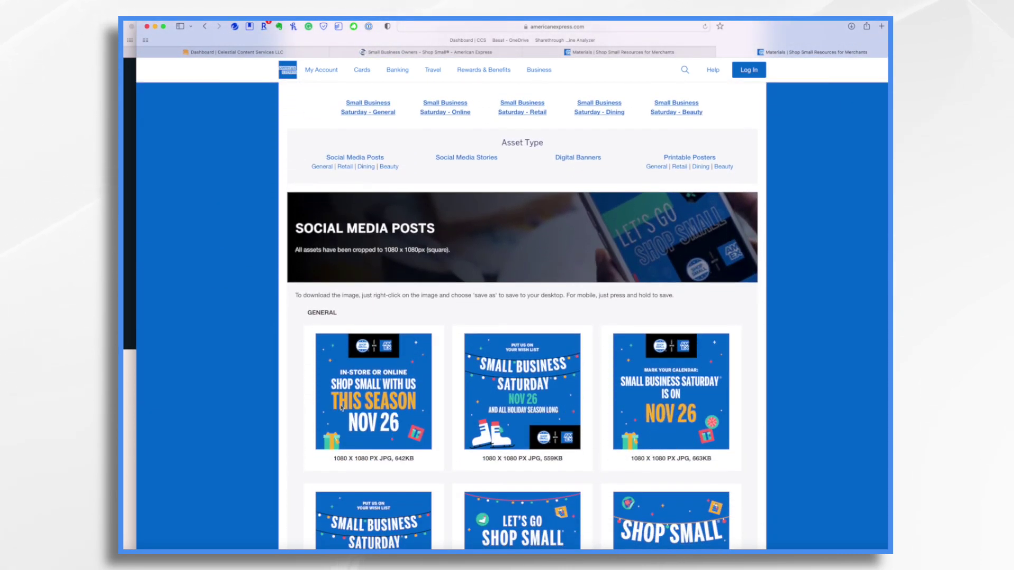
{"action": "scroll", "coordinate": [495, 385], "scroll_direction": "down", "scroll_amount": 4}
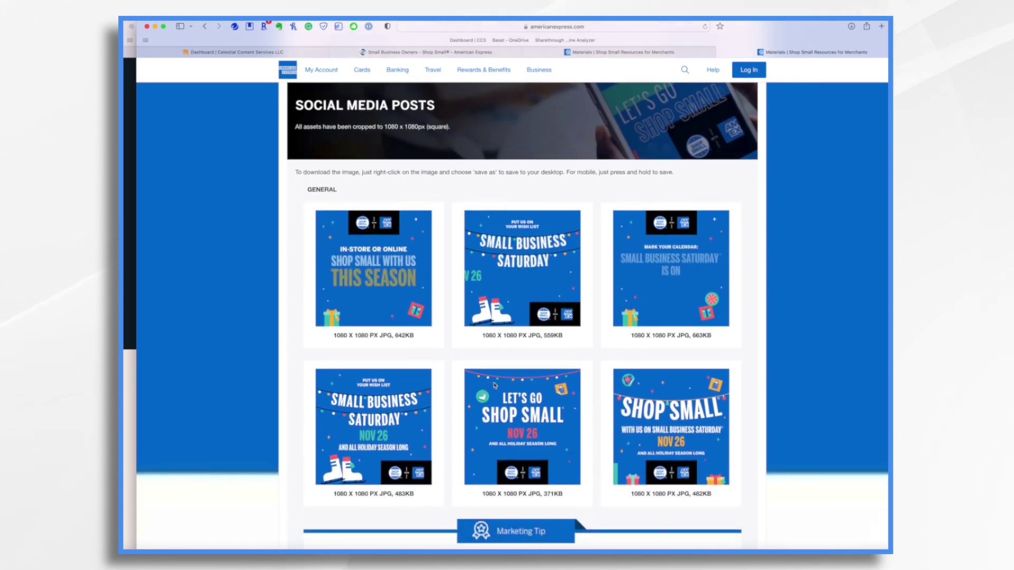
{"action": "scroll", "coordinate": [494, 385], "scroll_direction": "down", "scroll_amount": 7}
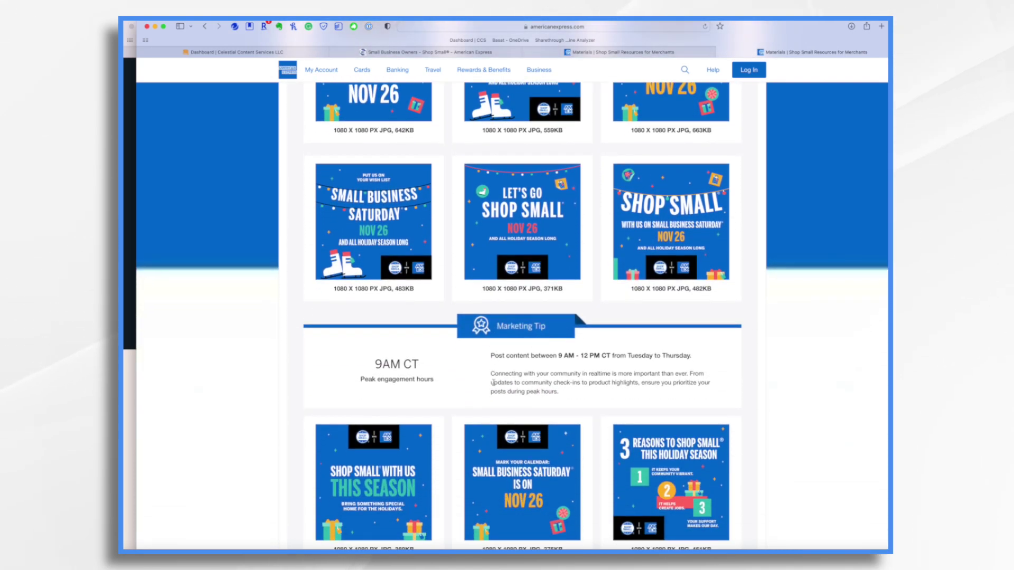
{"action": "scroll", "coordinate": [492, 344], "scroll_direction": "up", "scroll_amount": 2}
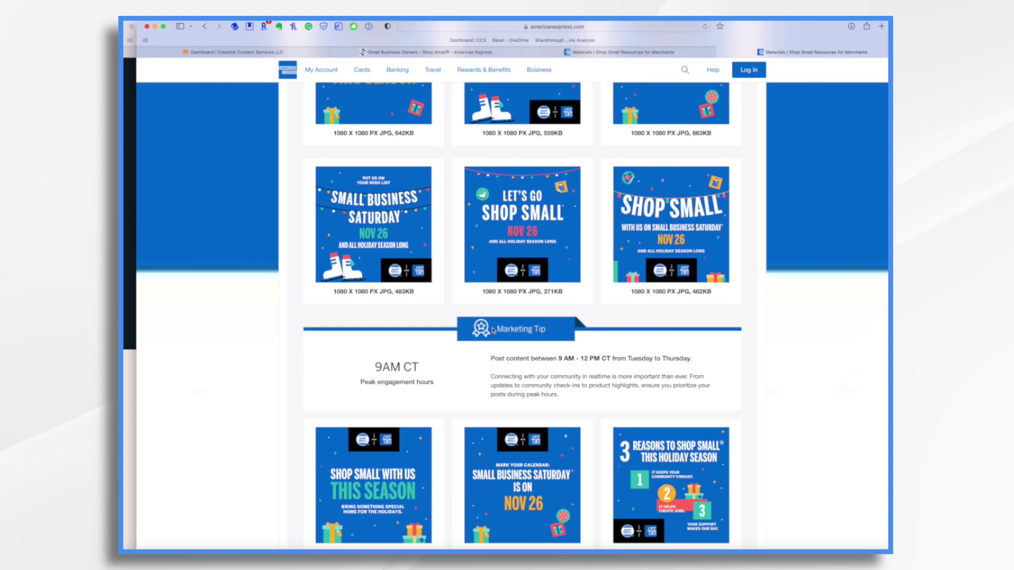
{"action": "scroll", "coordinate": [493, 330], "scroll_direction": "up", "scroll_amount": 5}
{"action": "scroll", "coordinate": [489, 269], "scroll_direction": "down", "scroll_amount": 7}
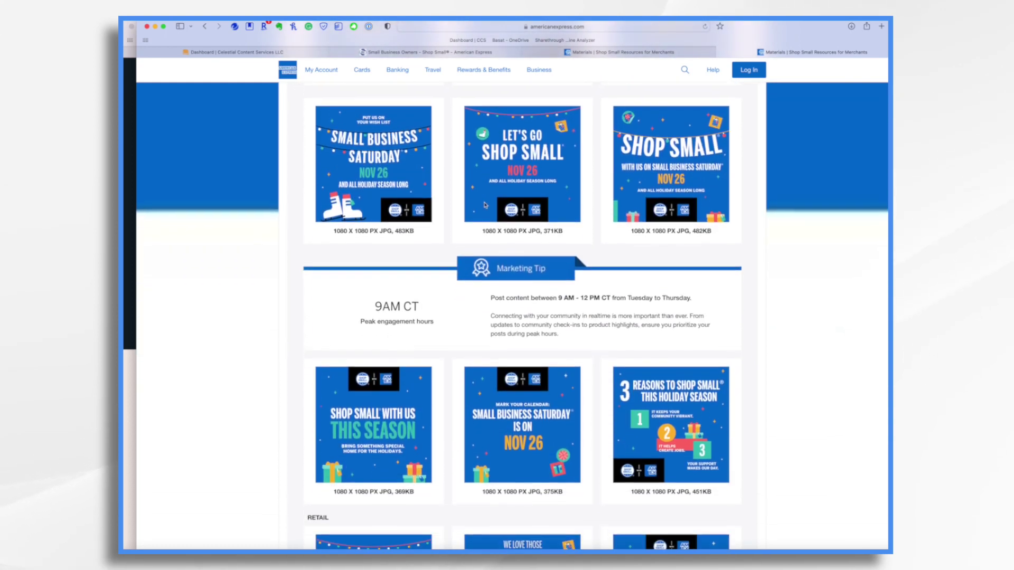
{"action": "scroll", "coordinate": [485, 205], "scroll_direction": "down", "scroll_amount": 6}
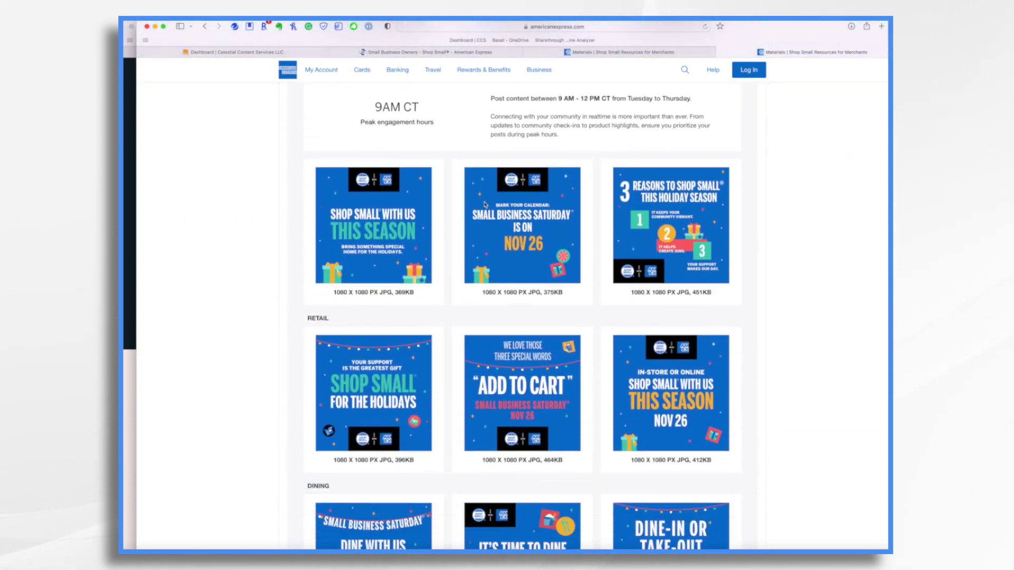
{"action": "scroll", "coordinate": [485, 204], "scroll_direction": "down", "scroll_amount": 12}
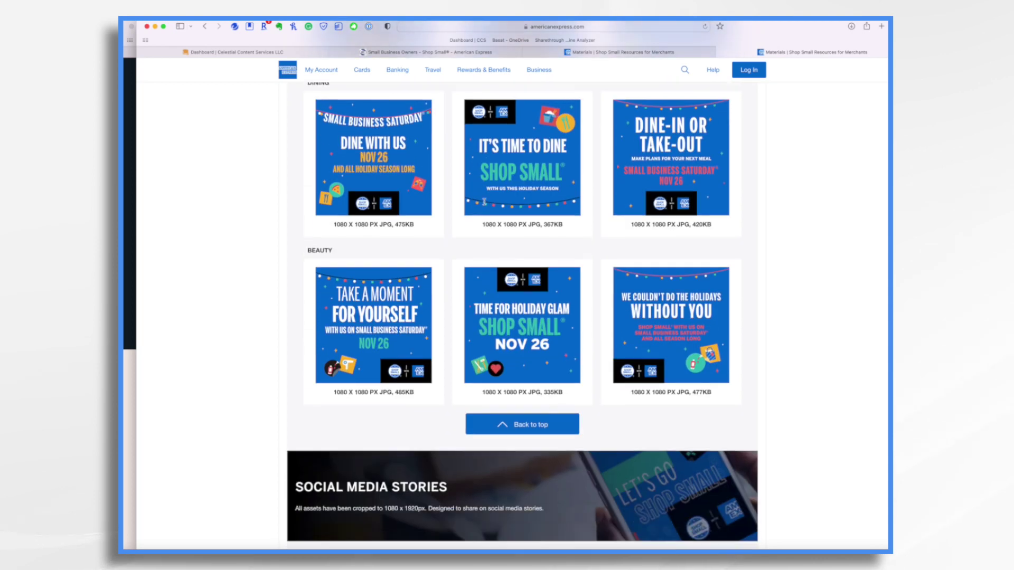
{"action": "scroll", "coordinate": [484, 203], "scroll_direction": "down", "scroll_amount": 7}
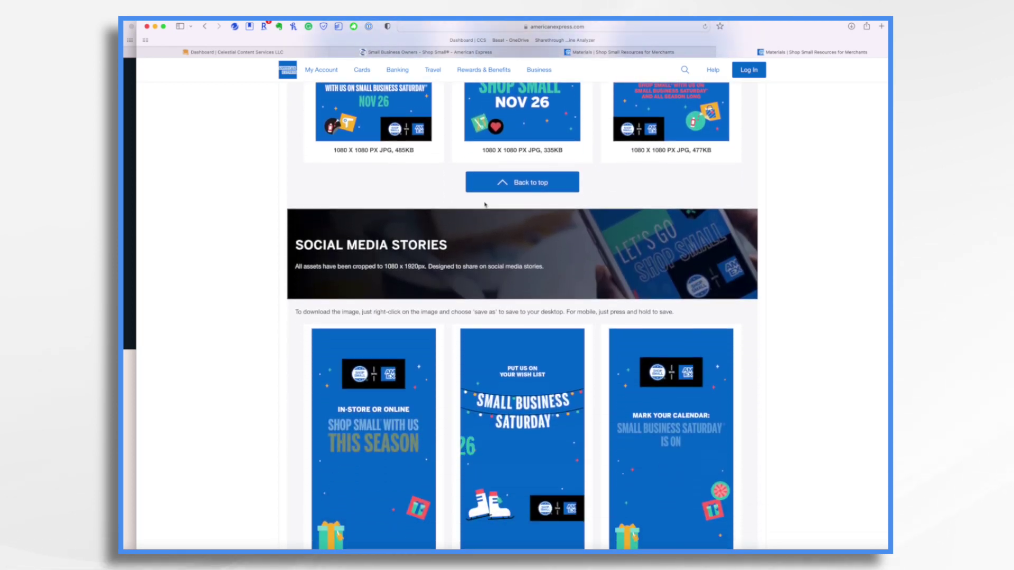
{"action": "scroll", "coordinate": [485, 204], "scroll_direction": "down", "scroll_amount": 4}
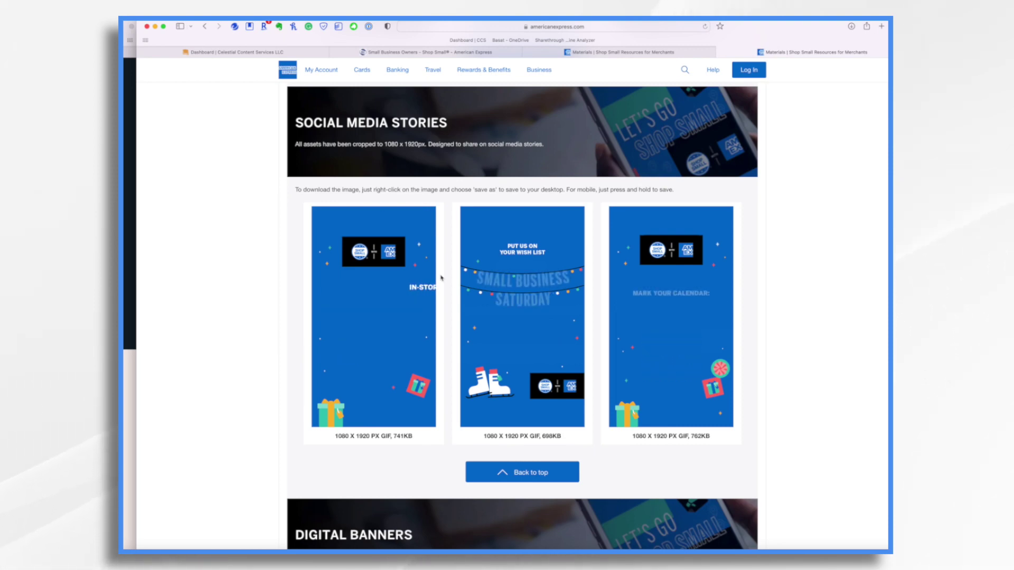
- Save the middle story GIF to the Desktop as 'Small Business Saturday'
{"action": "right_click", "coordinate": [539, 304]}
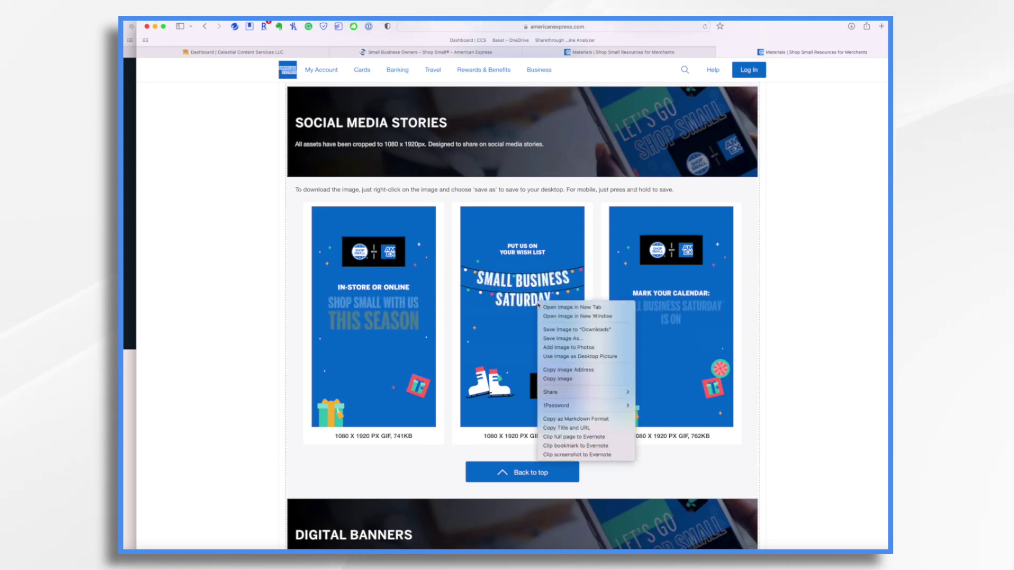
{"action": "left_click", "coordinate": [552, 339]}
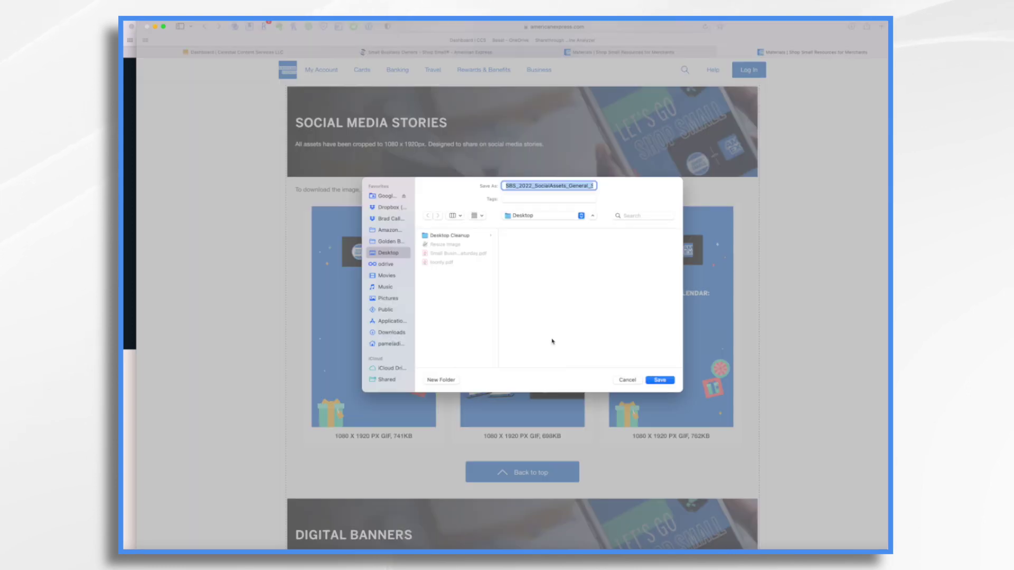
{"action": "type", "text": "Small"}
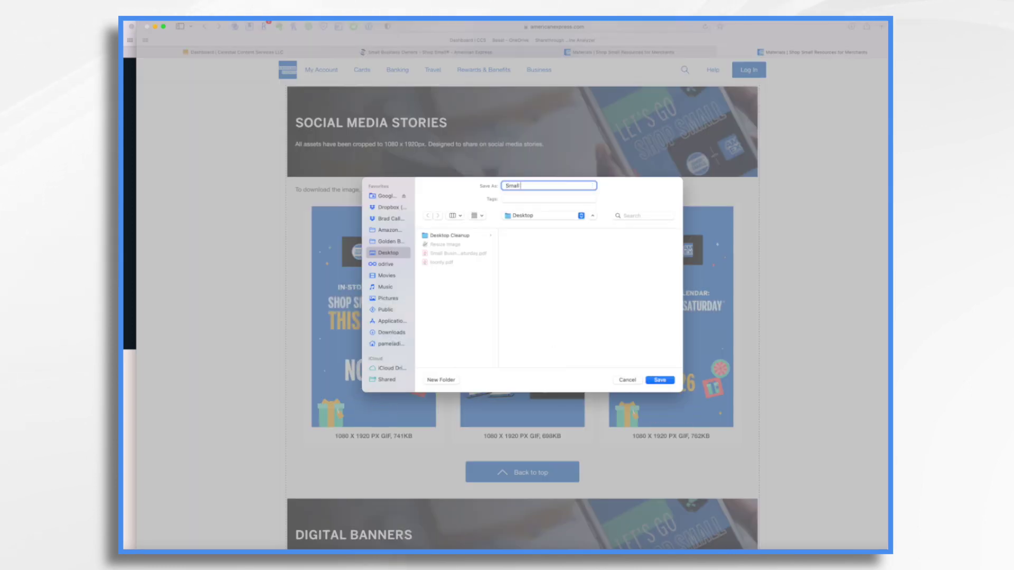
{"action": "type", "text": " Business Saturday GIF"}
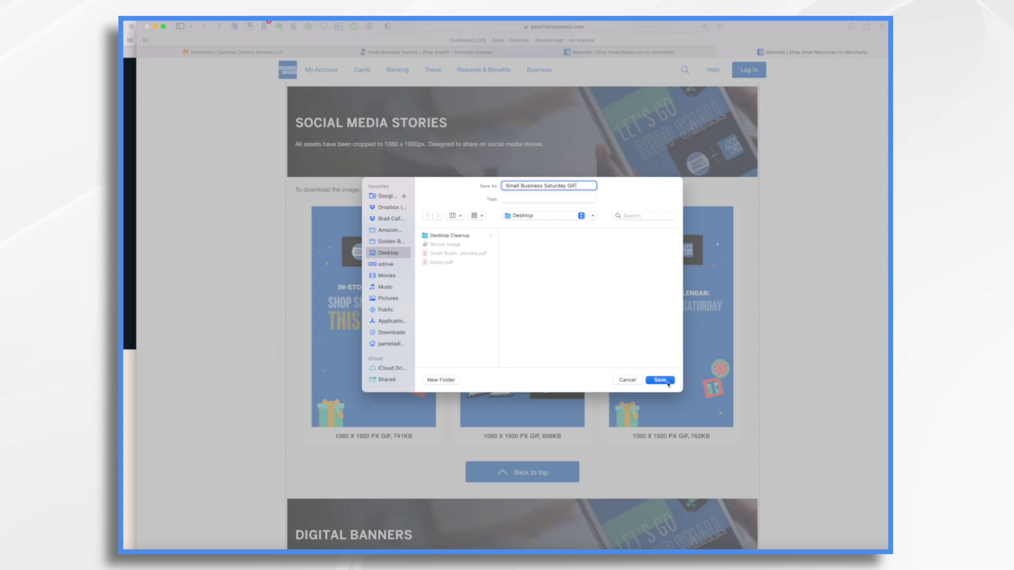
{"action": "key", "text": "Return"}
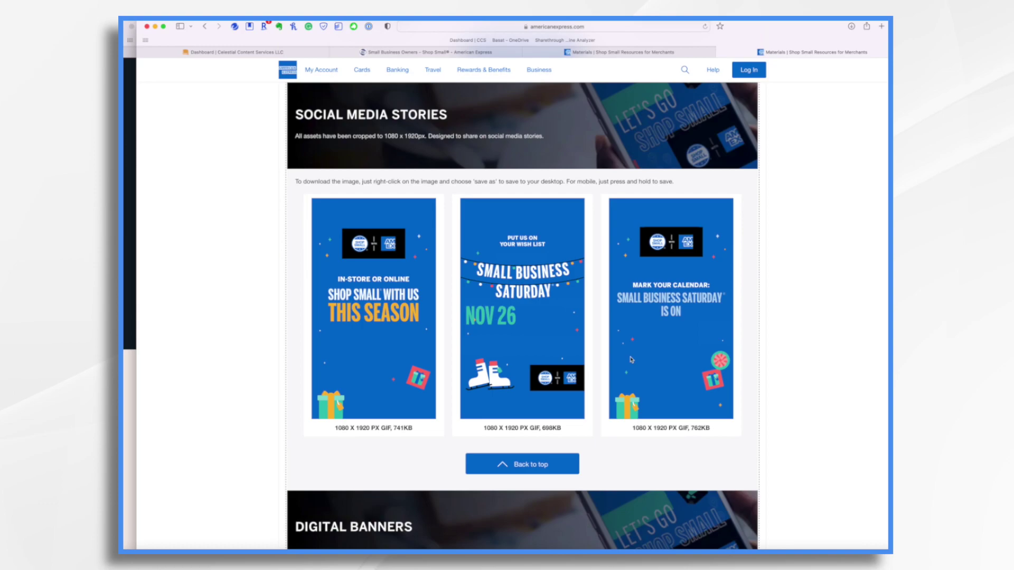
{"action": "scroll", "coordinate": [631, 360], "scroll_direction": "down", "scroll_amount": 8}
{"action": "scroll", "coordinate": [631, 359], "scroll_direction": "down", "scroll_amount": 15}
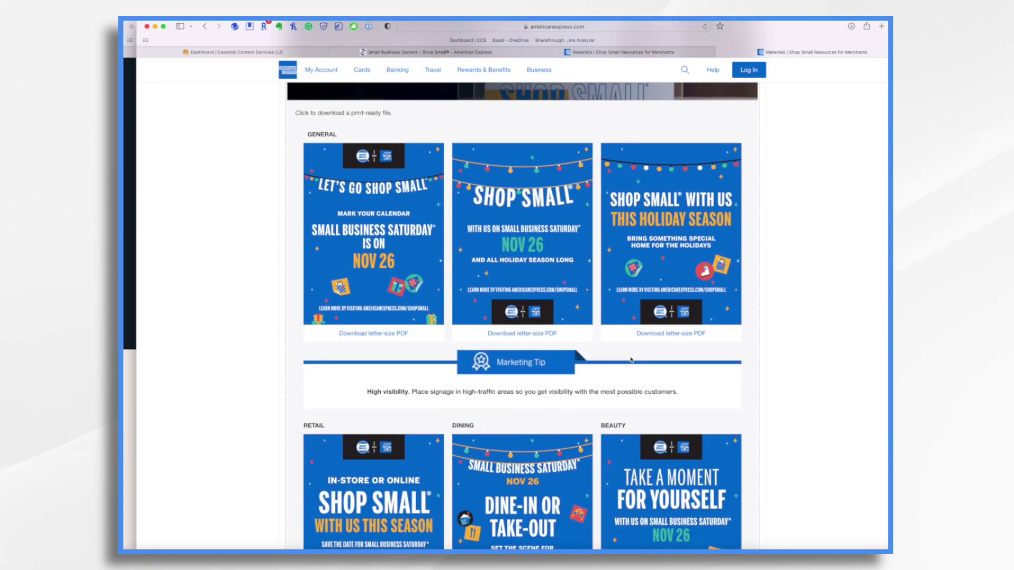
{"action": "scroll", "coordinate": [631, 360], "scroll_direction": "up", "scroll_amount": 20}
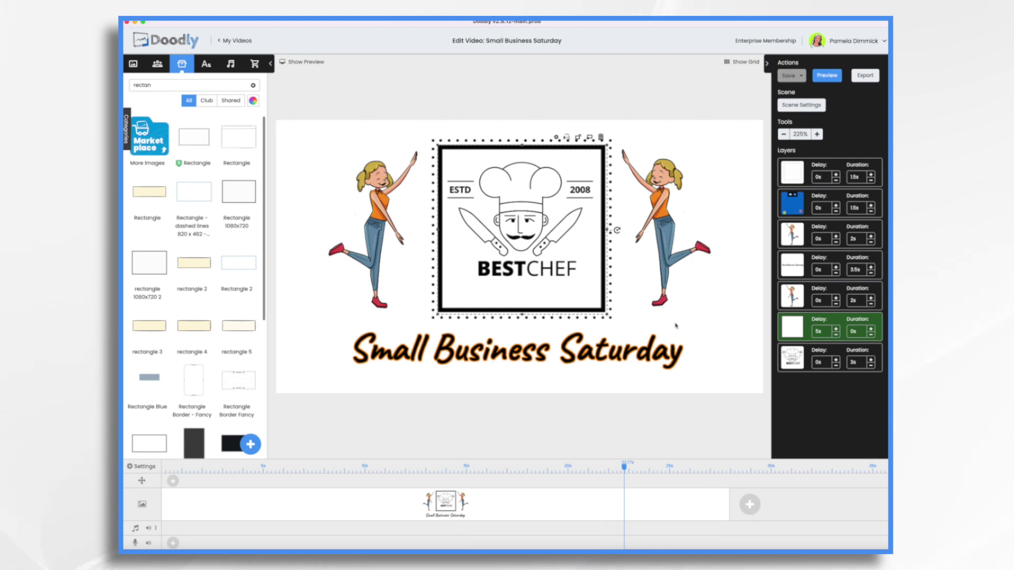
- Start a new whiteboard video titled 'Small Business Saturday Vertical'
{"action": "left_click", "coordinate": [235, 41]}
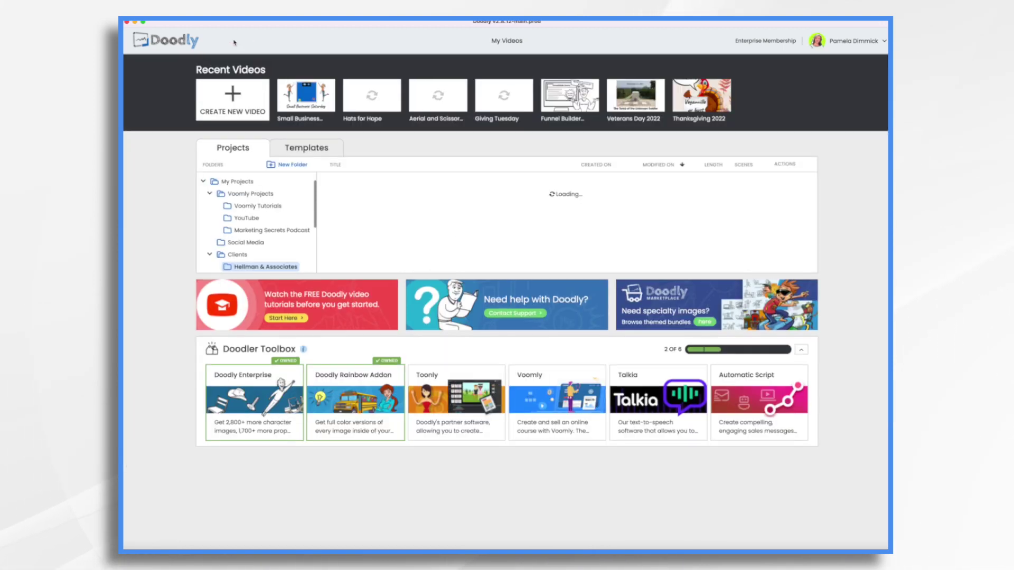
{"action": "left_click", "coordinate": [232, 99]}
{"action": "left_click", "coordinate": [397, 319]}
{"action": "type", "text": "Small Business Saturday Vertical"}
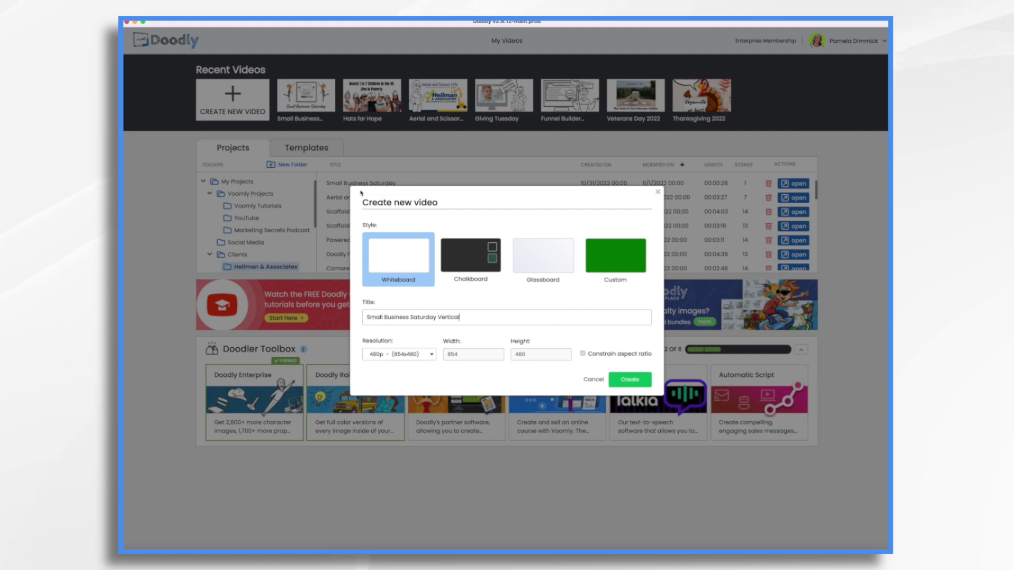
- Give the video a custom resolution of 1080 wide by 1920 high
{"action": "left_click", "coordinate": [423, 357]}
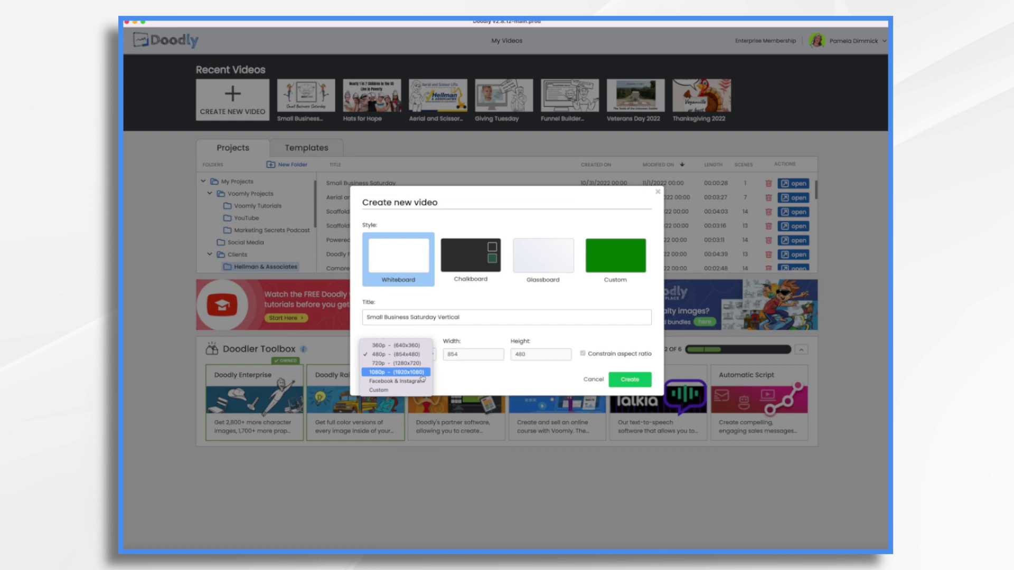
{"action": "left_click", "coordinate": [386, 391]}
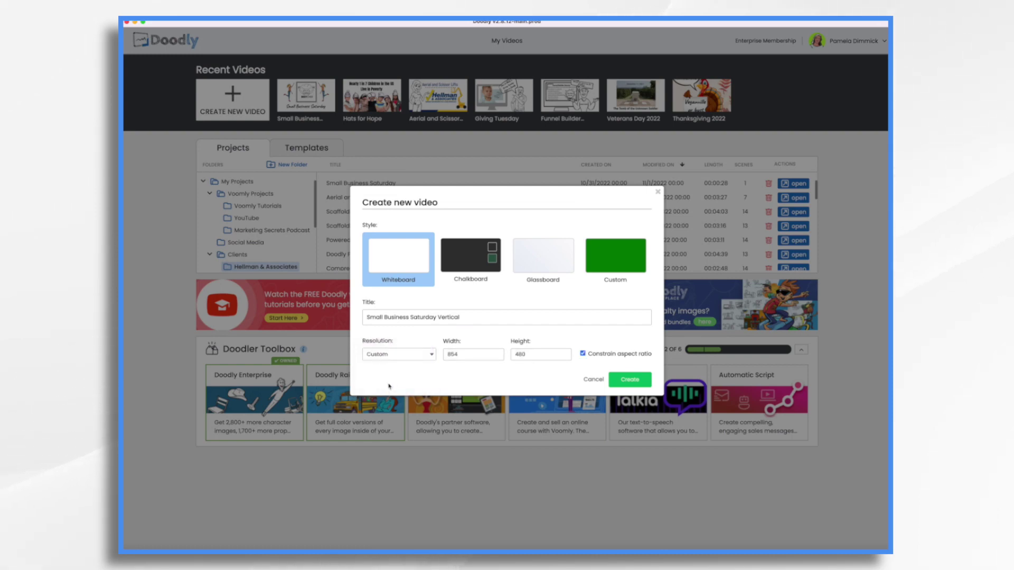
{"action": "key", "text": "BackSpace"}
{"action": "key", "text": "BackSpace"}
{"action": "type", "text": "108"}
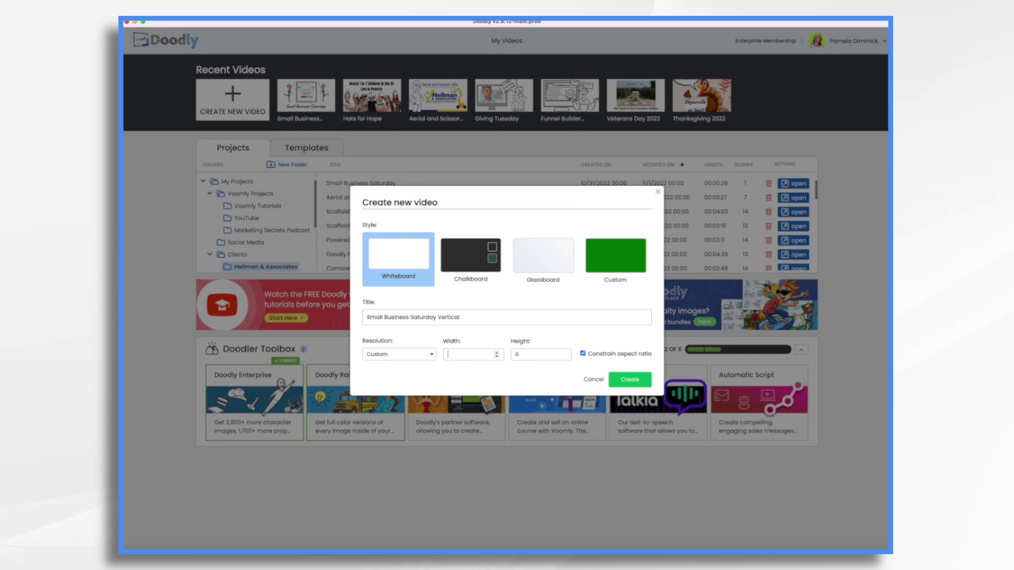
{"action": "type", "text": "192"}
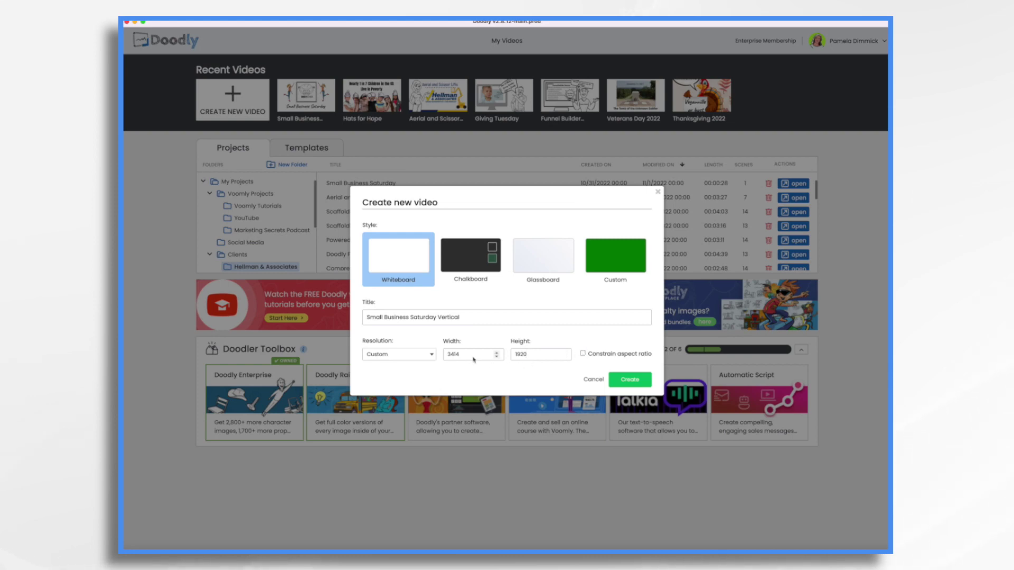
{"action": "key", "text": "BackSpace"}
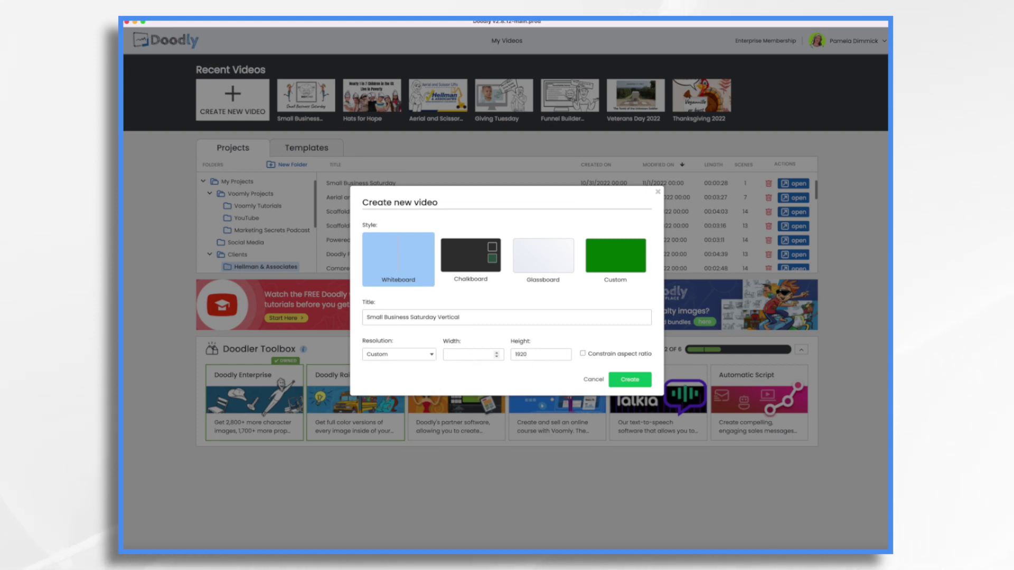
{"action": "type", "text": "1080"}
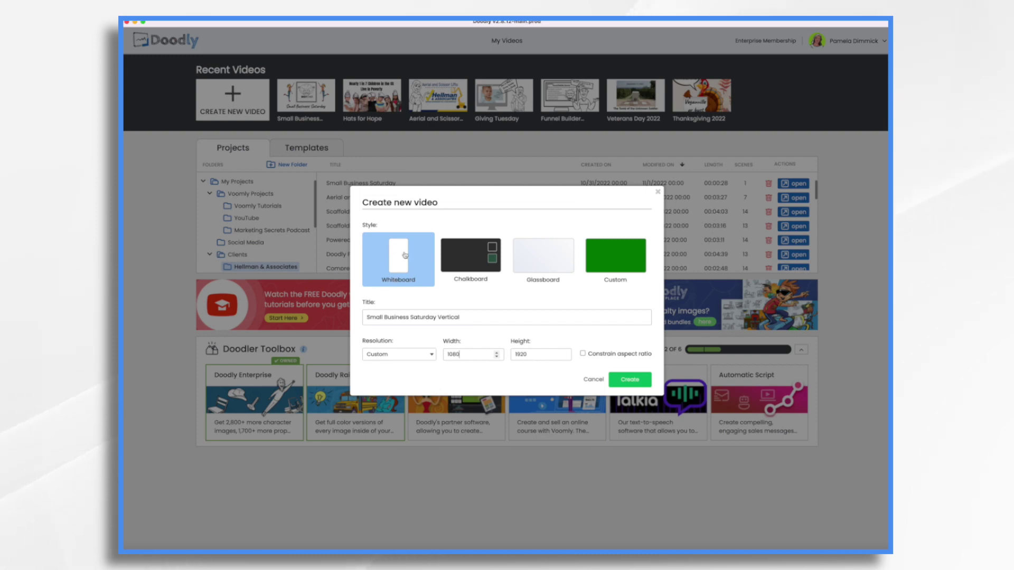
- Create the video and place the Dotted Rectangle prop, found by searching 'rec', on the canvas
{"action": "left_click", "coordinate": [632, 380]}
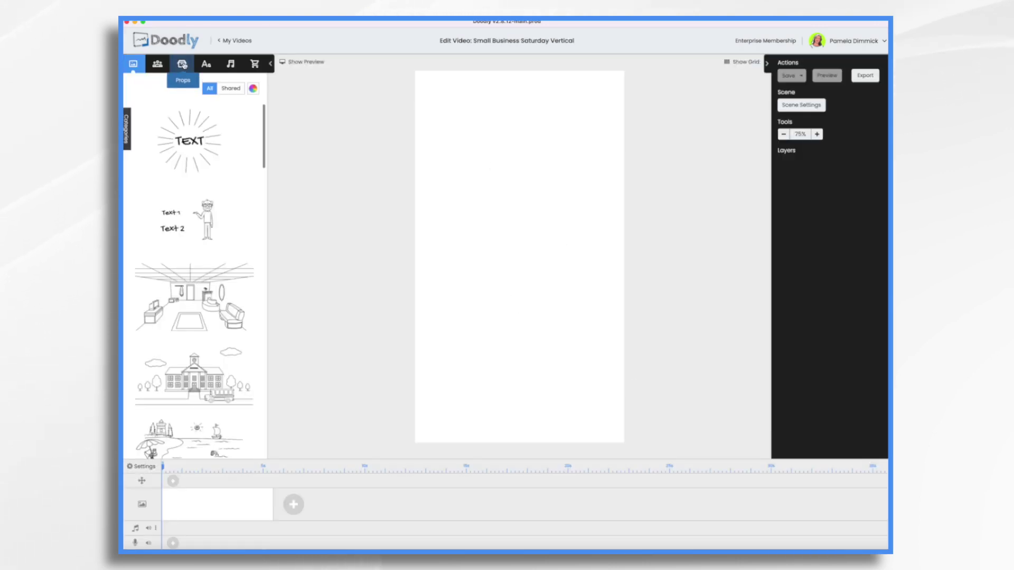
{"action": "left_click", "coordinate": [183, 63]}
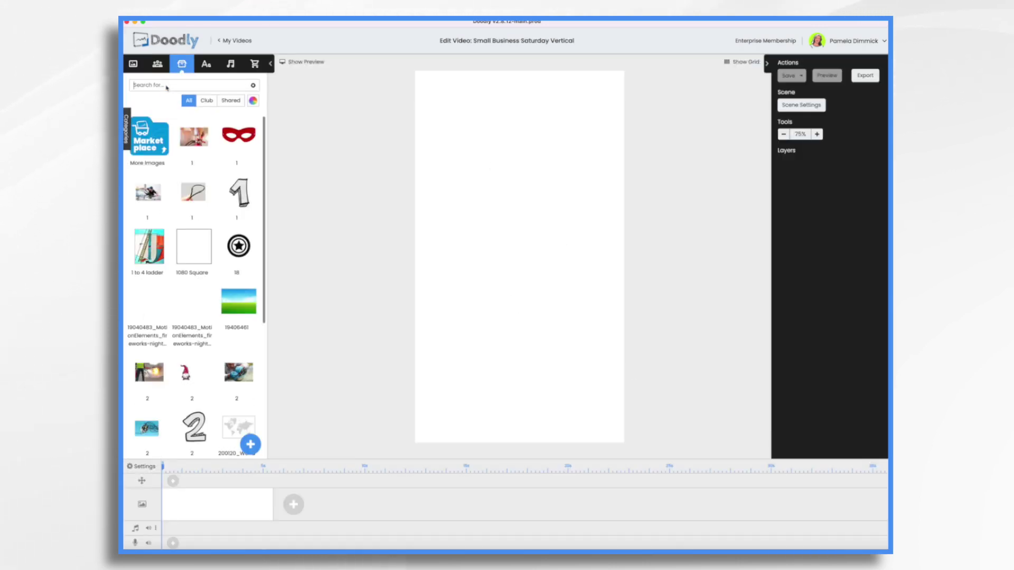
{"action": "type", "text": "rectan"}
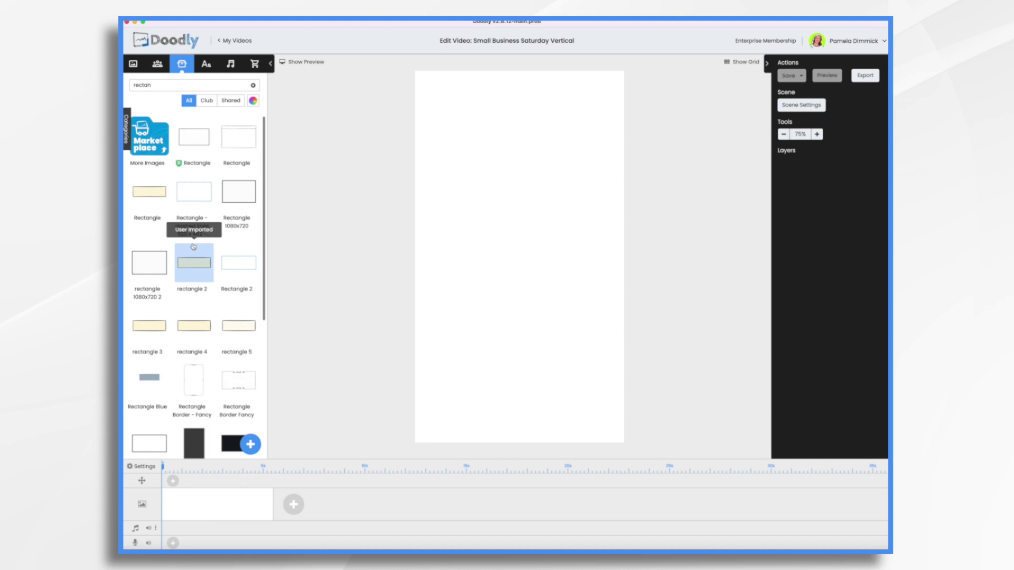
{"action": "scroll", "coordinate": [193, 247], "scroll_direction": "down", "scroll_amount": 5}
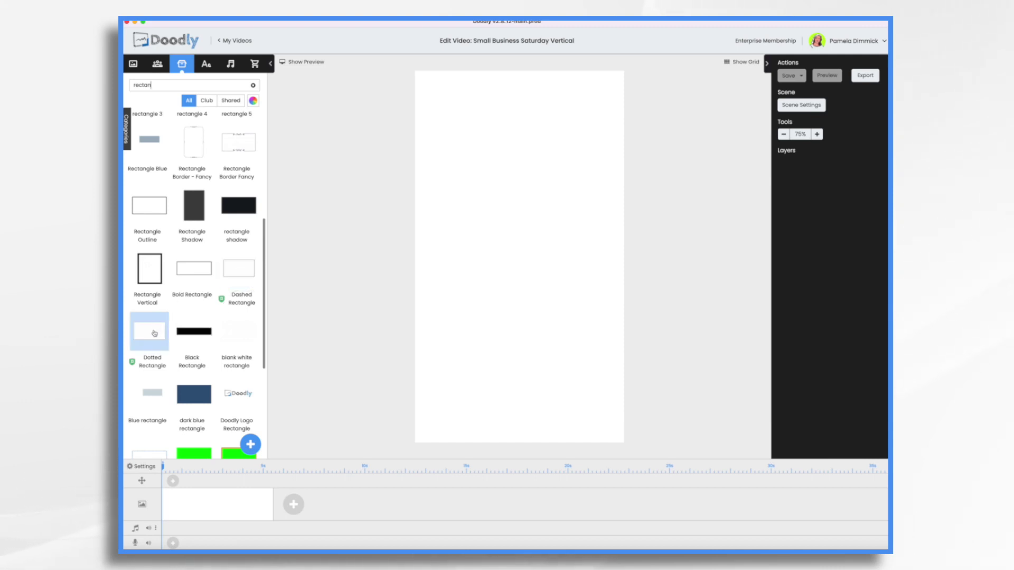
{"action": "left_click_drag", "start_coordinate": [154, 333], "coordinate": [518, 271]}
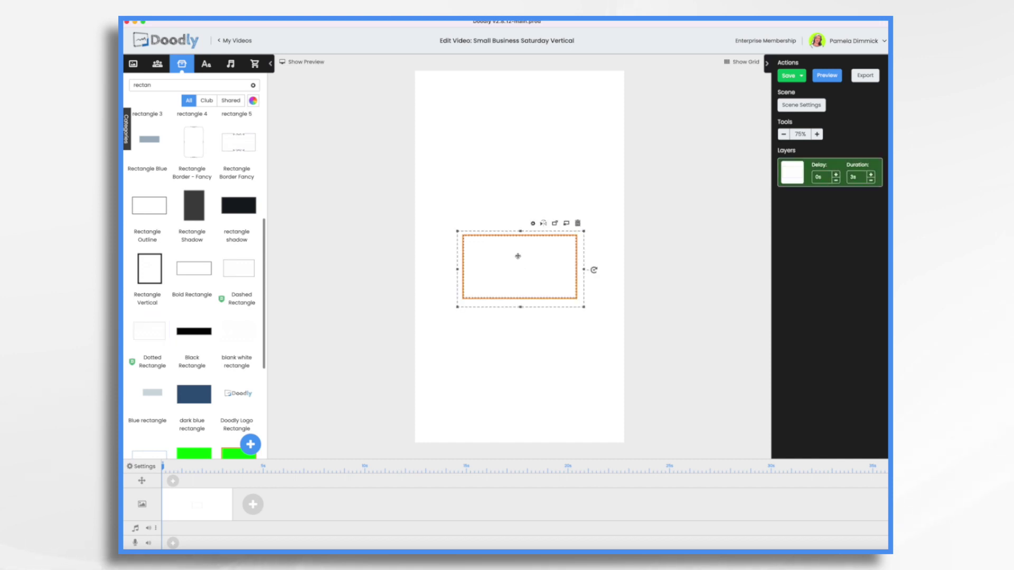
- Rotate the dotted rectangle upright, stretch it to fill the portrait canvas, and save
{"action": "left_click_drag", "start_coordinate": [594, 271], "coordinate": [521, 355]}
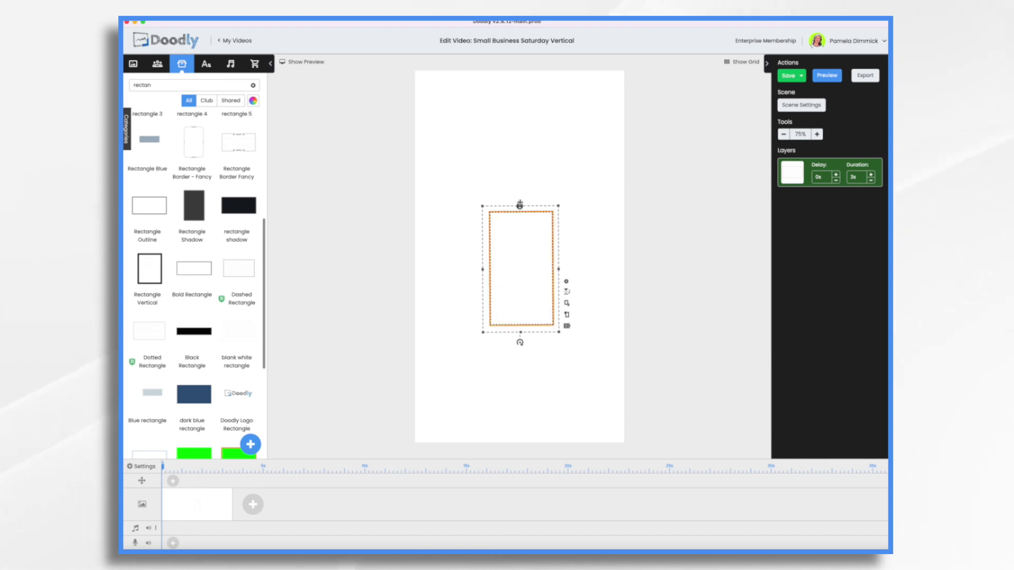
{"action": "left_click_drag", "start_coordinate": [520, 207], "coordinate": [517, 80]}
{"action": "left_click_drag", "start_coordinate": [513, 163], "coordinate": [504, 197]}
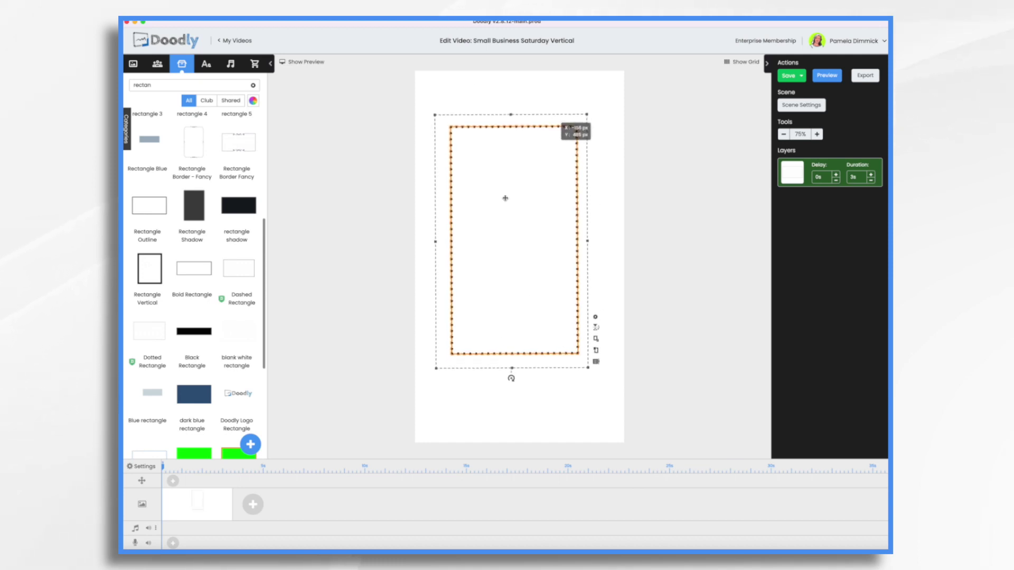
{"action": "left_click_drag", "start_coordinate": [512, 368], "coordinate": [512, 418]}
{"action": "mouse_move", "coordinate": [525, 321]}
{"action": "left_mouse_down"}
{"action": "mouse_move", "coordinate": [523, 283]}
{"action": "mouse_move", "coordinate": [522, 360]}
{"action": "mouse_move", "coordinate": [526, 301]}
{"action": "mouse_move", "coordinate": [527, 335]}
{"action": "mouse_move", "coordinate": [527, 320]}
{"action": "left_mouse_up"}
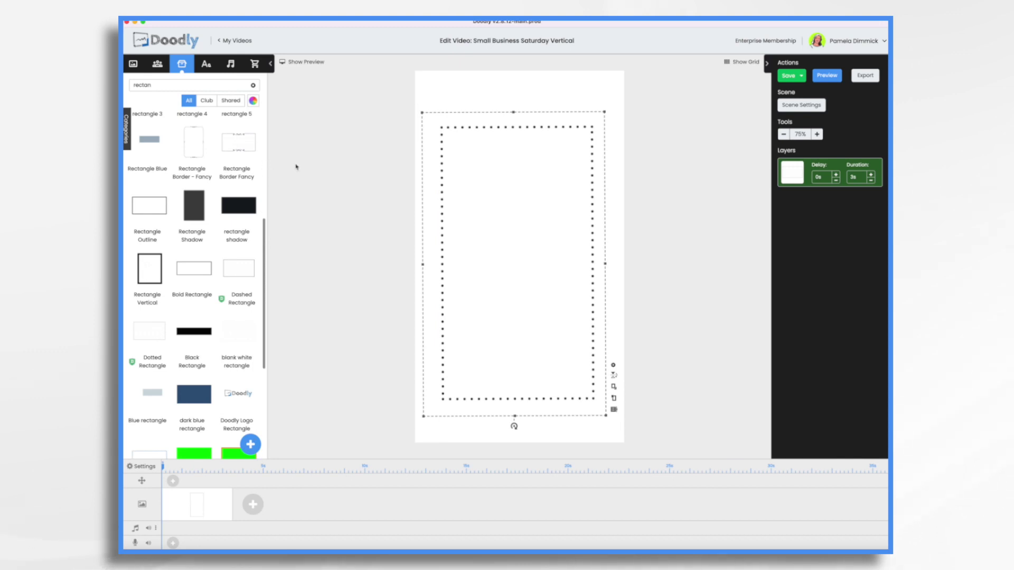
{"action": "key", "text": "super+s"}
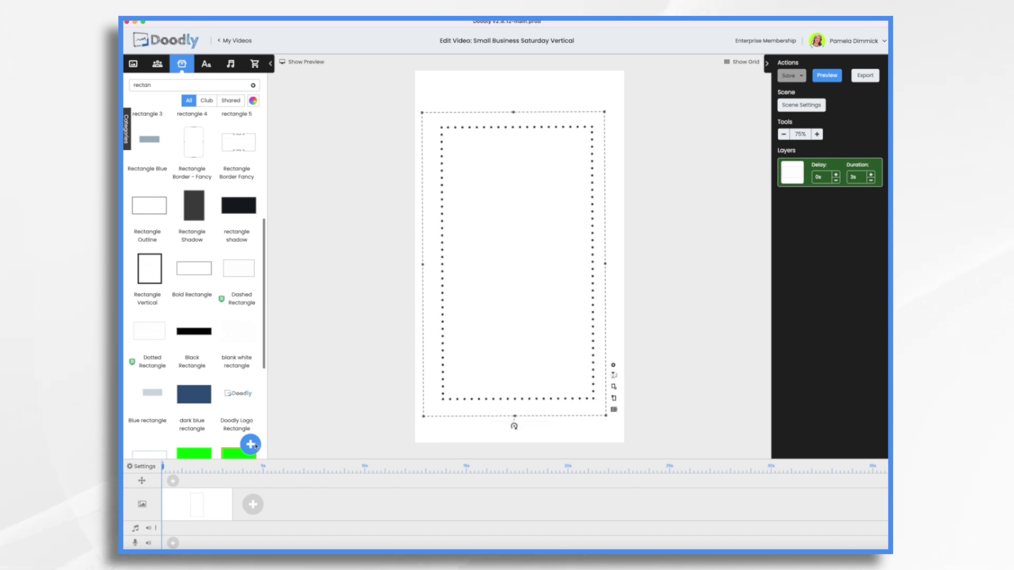
- Import the Small Business Saturday GIF as a new prop
{"action": "left_click", "coordinate": [252, 445]}
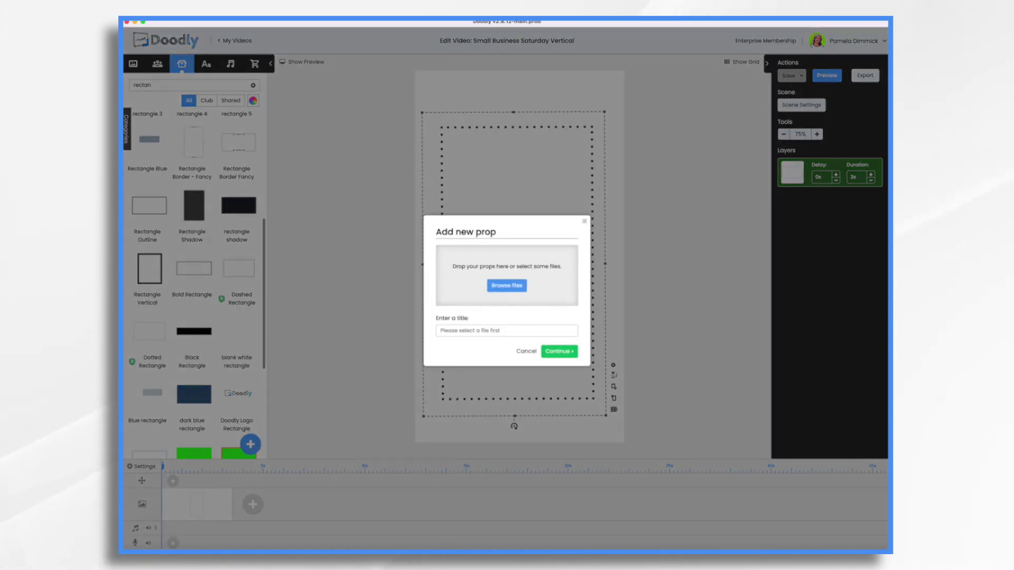
{"action": "left_click_drag", "start_coordinate": [724, 147], "coordinate": [518, 265]}
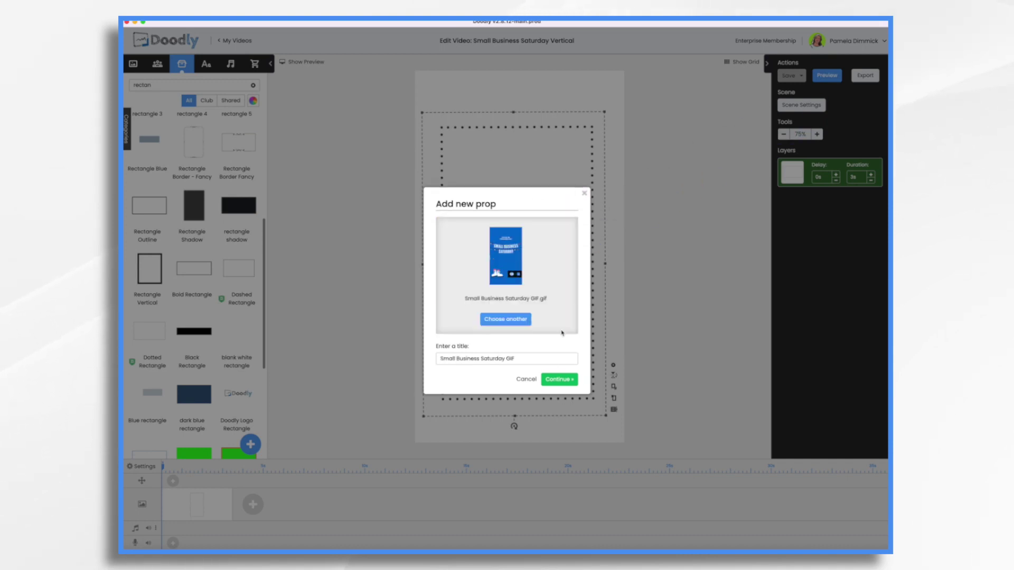
{"action": "left_click", "coordinate": [559, 379]}
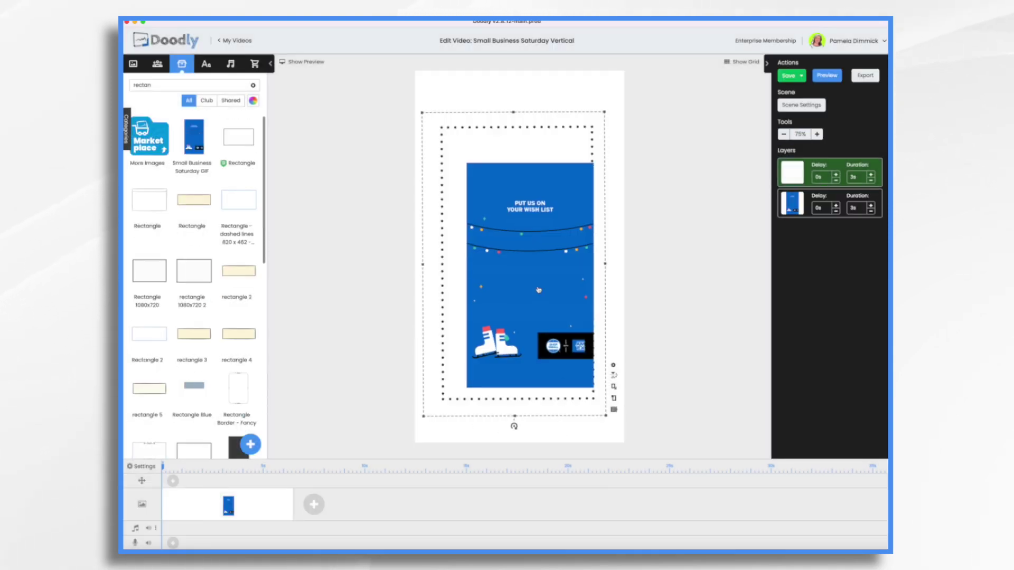
- Move and enlarge the GIF so it fills the dotted frame
{"action": "left_click_drag", "start_coordinate": [538, 290], "coordinate": [524, 259]}
{"action": "left_click_drag", "start_coordinate": [580, 362], "coordinate": [595, 385]}
{"action": "left_click_drag", "start_coordinate": [527, 294], "coordinate": [521, 246]}
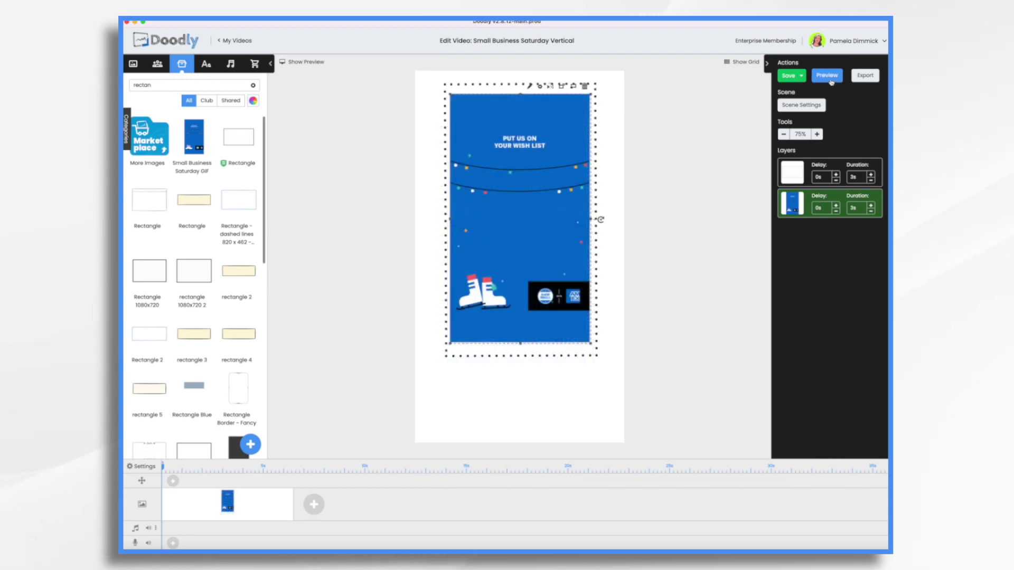
{"action": "left_click", "coordinate": [829, 76]}
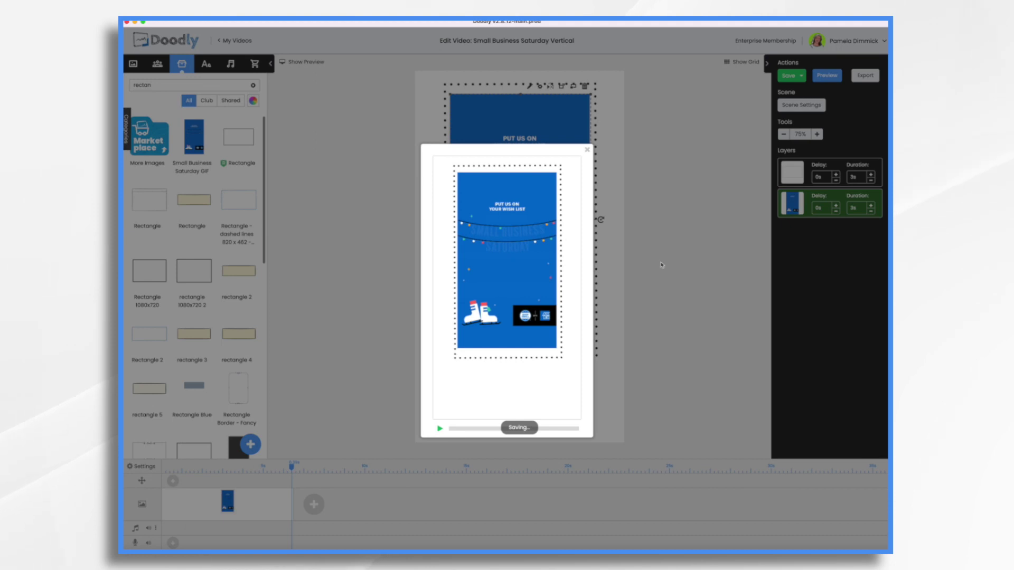
{"action": "left_click", "coordinate": [587, 151]}
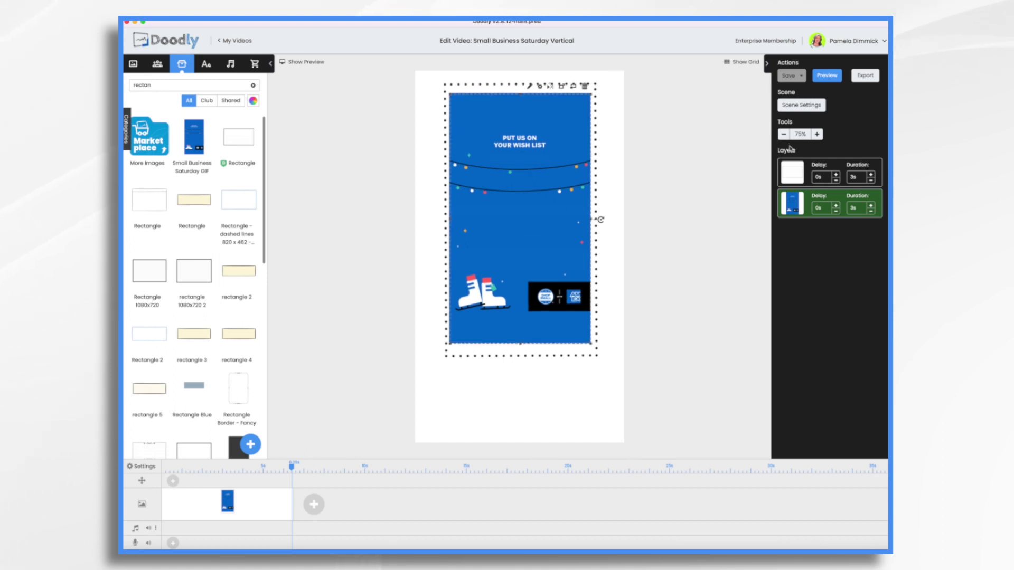
- Shorten the dotted rectangle layer and the GIF layer to 1s duration each
{"action": "left_click", "coordinate": [799, 176]}
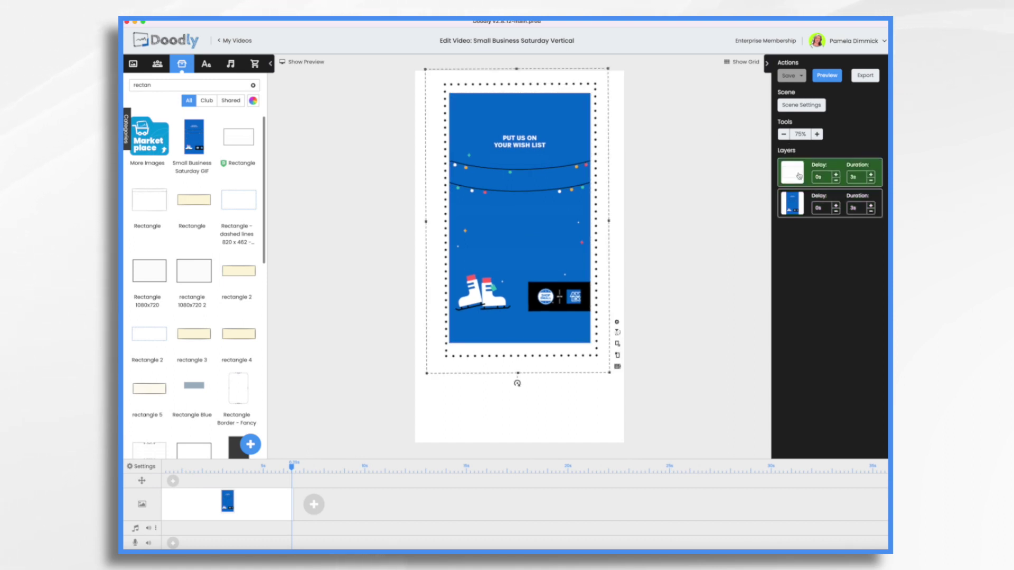
{"action": "double_click", "coordinate": [872, 182]}
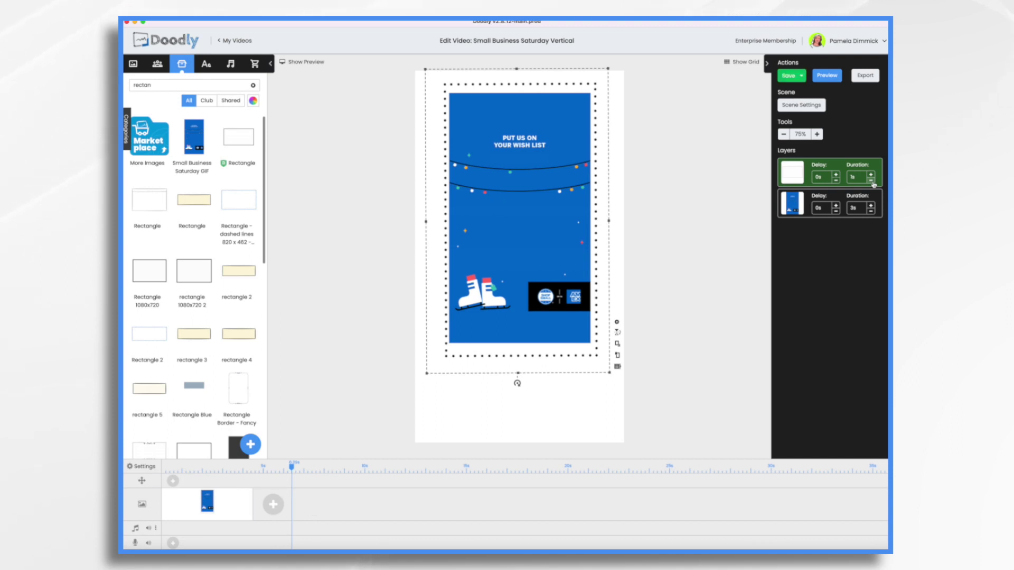
{"action": "left_click", "coordinate": [792, 207]}
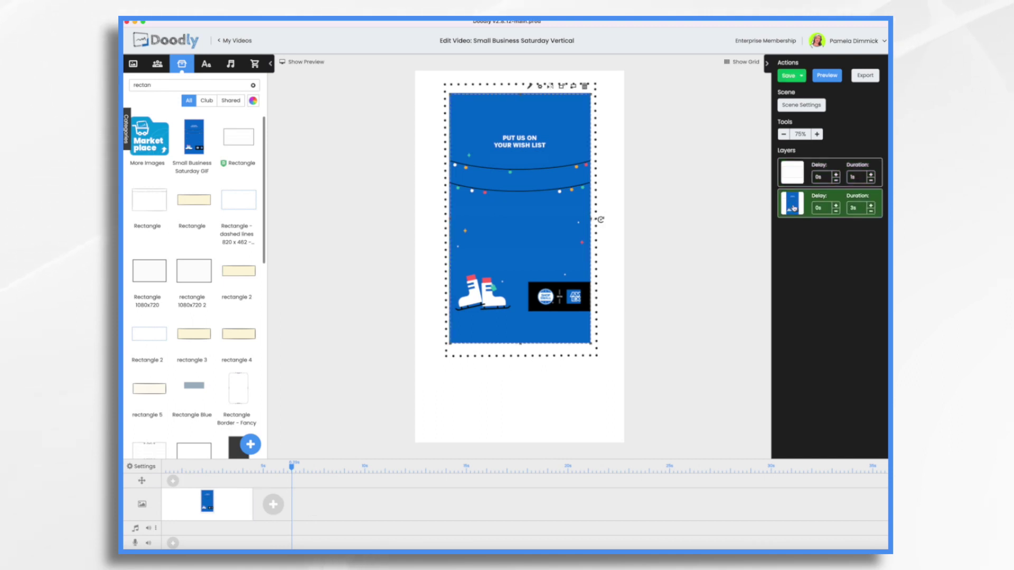
{"action": "left_click", "coordinate": [871, 210]}
{"action": "left_click", "coordinate": [870, 211]}
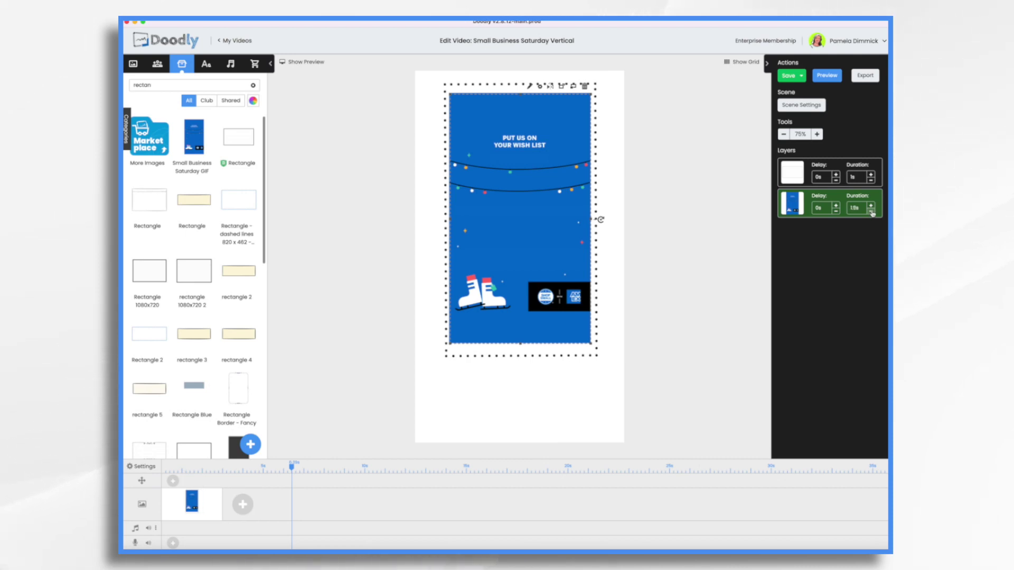
{"action": "left_click", "coordinate": [871, 211]}
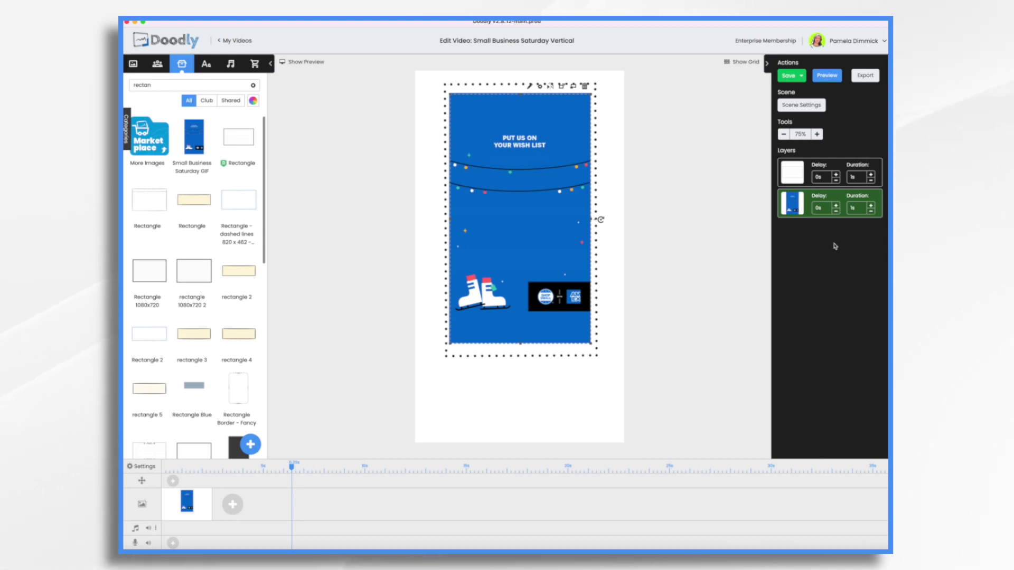
- Change the Small Business Saturday GIF's reveal mode from Draw to Fade and save back
{"action": "left_click", "coordinate": [530, 86]}
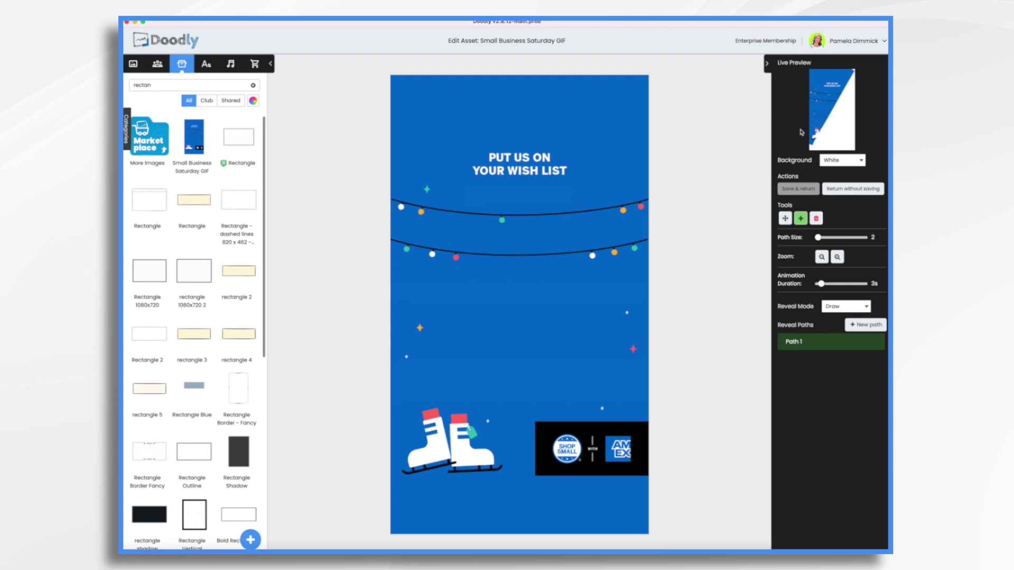
{"action": "left_click", "coordinate": [839, 310]}
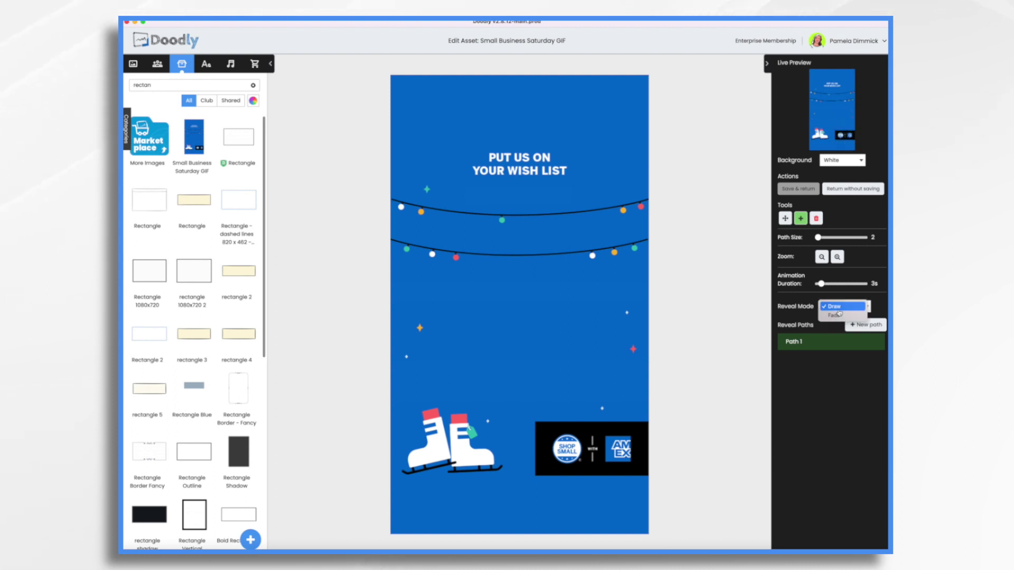
{"action": "left_click", "coordinate": [837, 316]}
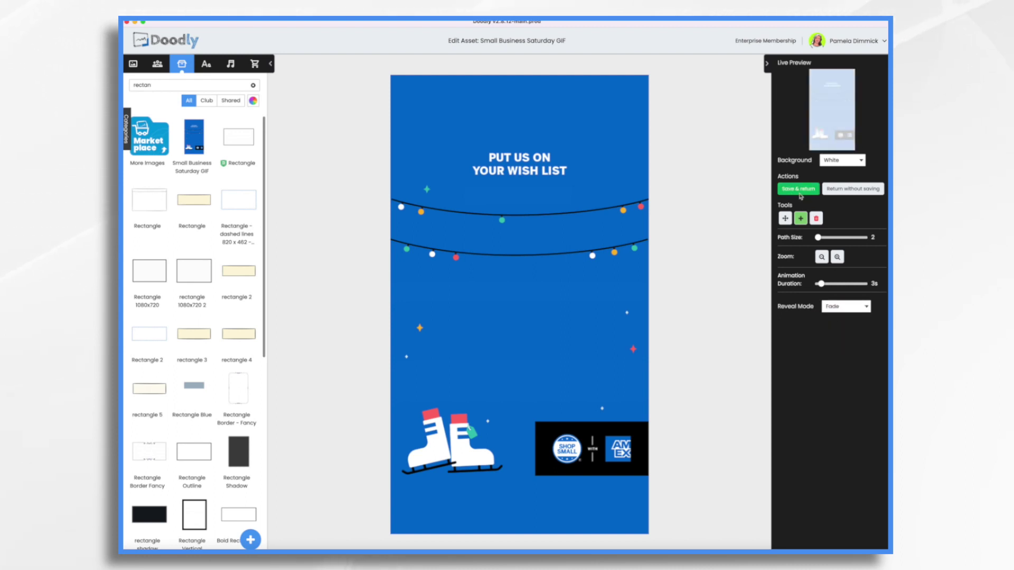
{"action": "left_click", "coordinate": [799, 191]}
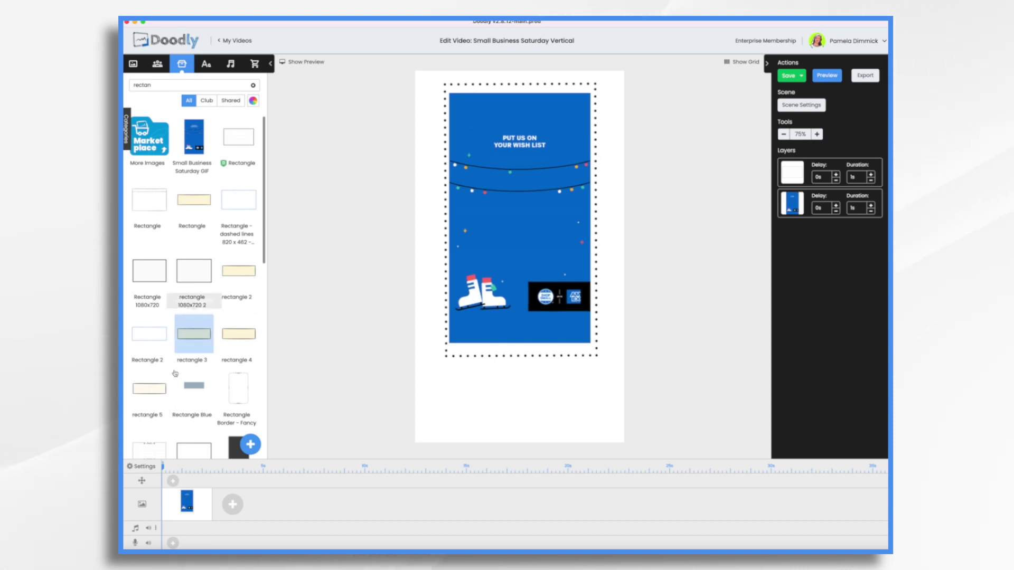
- Set video erase mode to Off and the drawing hand to the grey-sleeved cartoon hand
{"action": "left_click", "coordinate": [140, 468]}
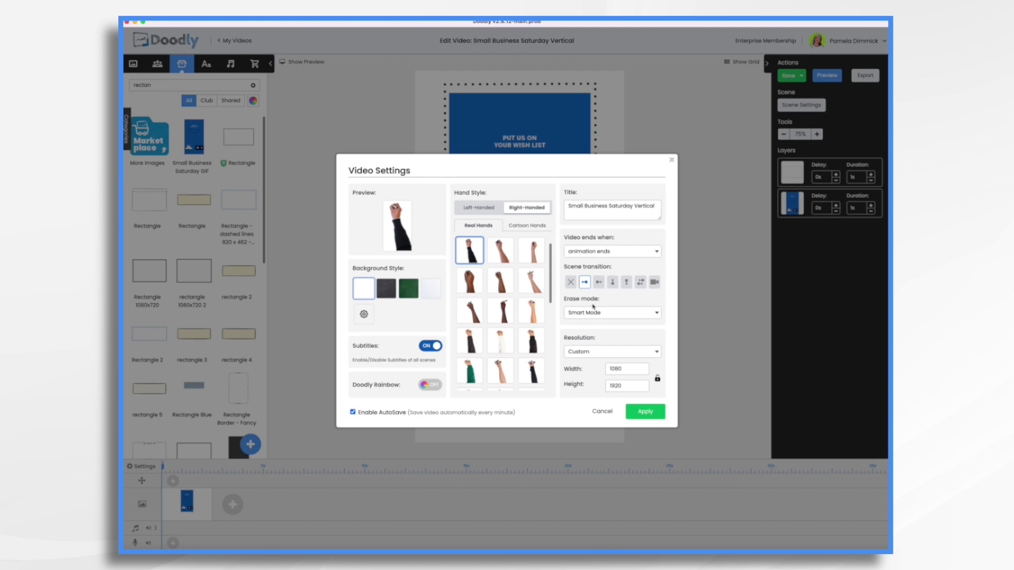
{"action": "left_click", "coordinate": [609, 315]}
{"action": "left_click", "coordinate": [580, 335]}
{"action": "left_click", "coordinate": [601, 314]}
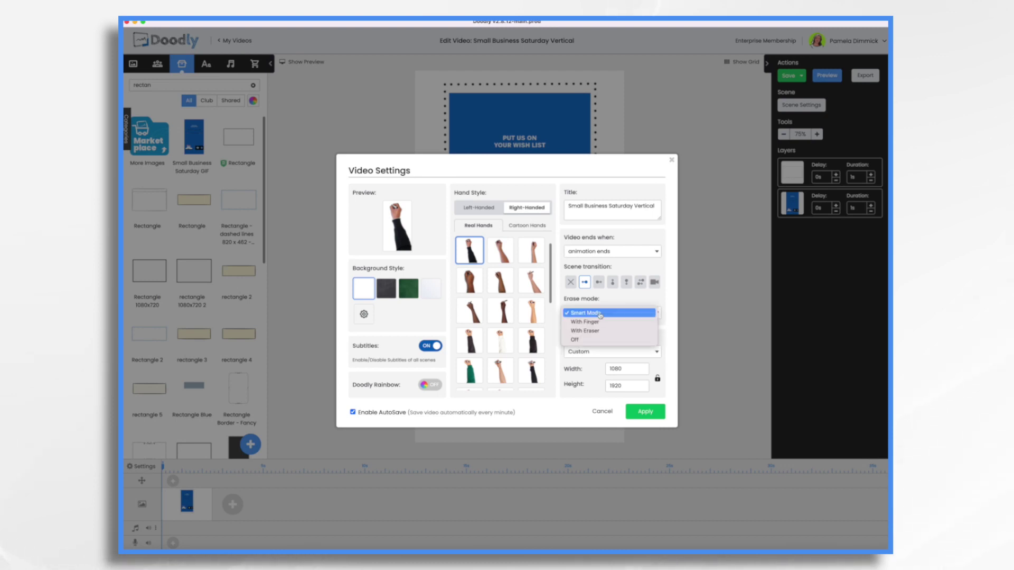
{"action": "left_click", "coordinate": [578, 340]}
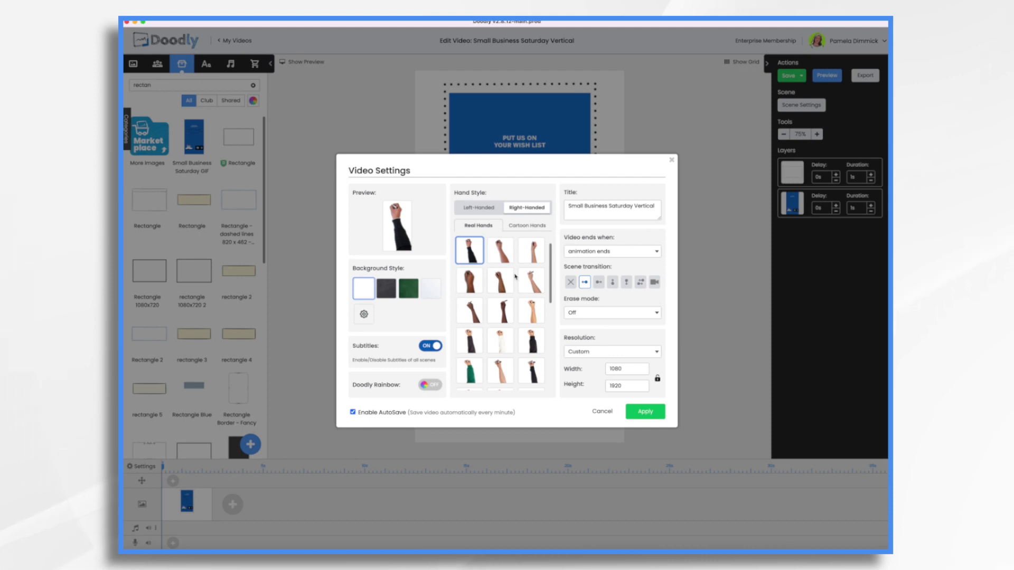
{"action": "scroll", "coordinate": [515, 275], "scroll_direction": "down", "scroll_amount": 5}
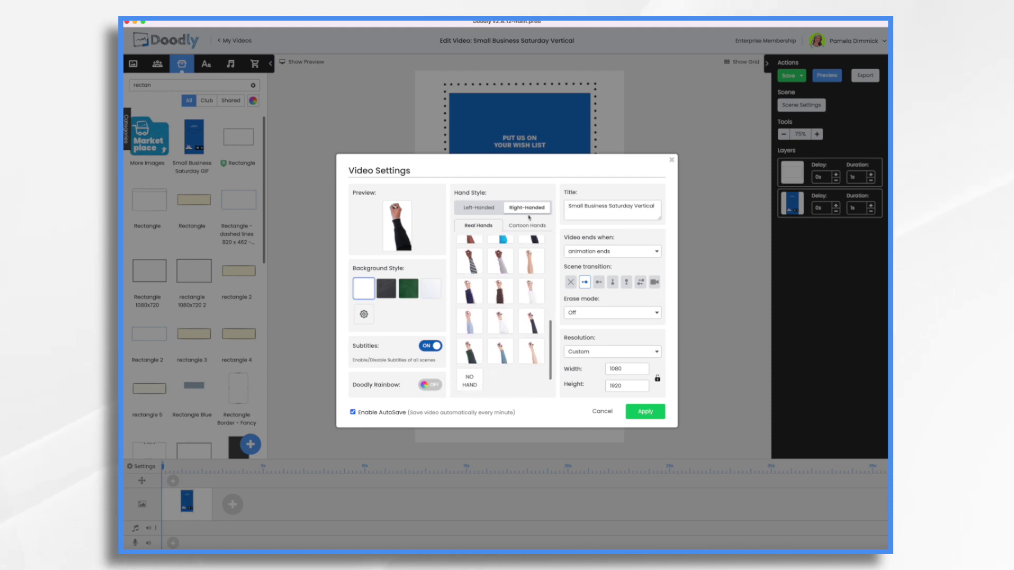
{"action": "left_click", "coordinate": [528, 228]}
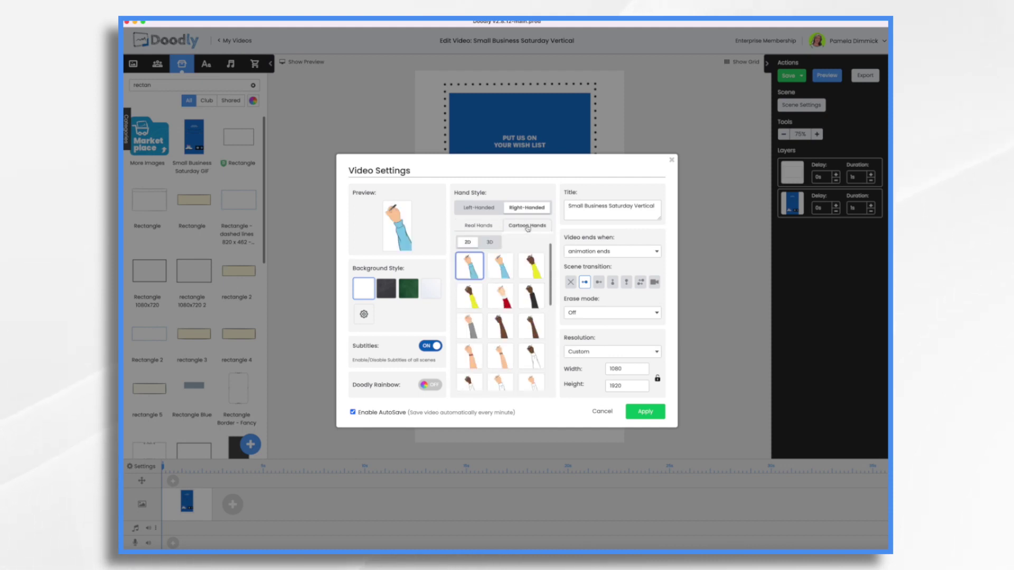
{"action": "left_click", "coordinate": [474, 326]}
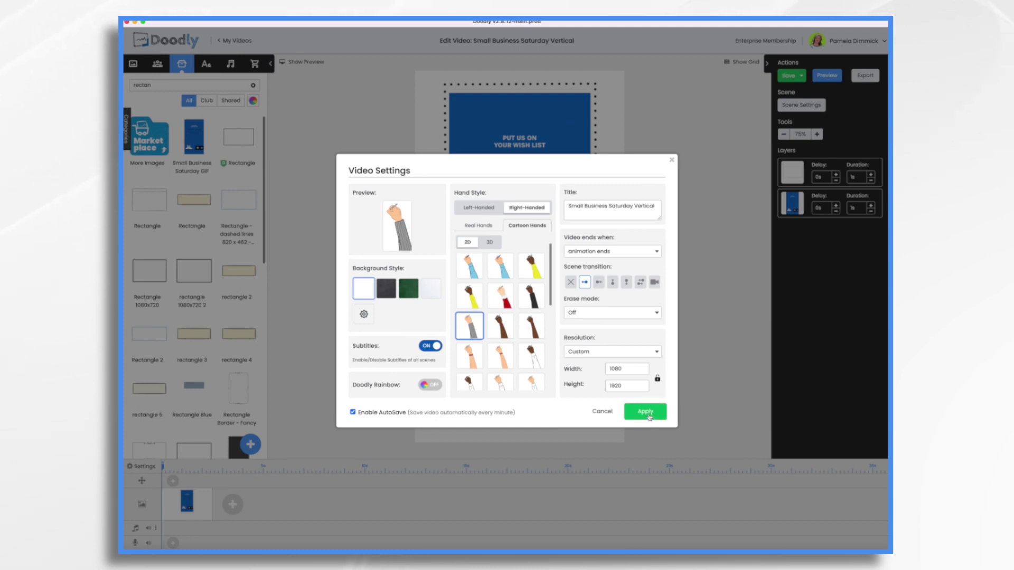
{"action": "left_click", "coordinate": [645, 412]}
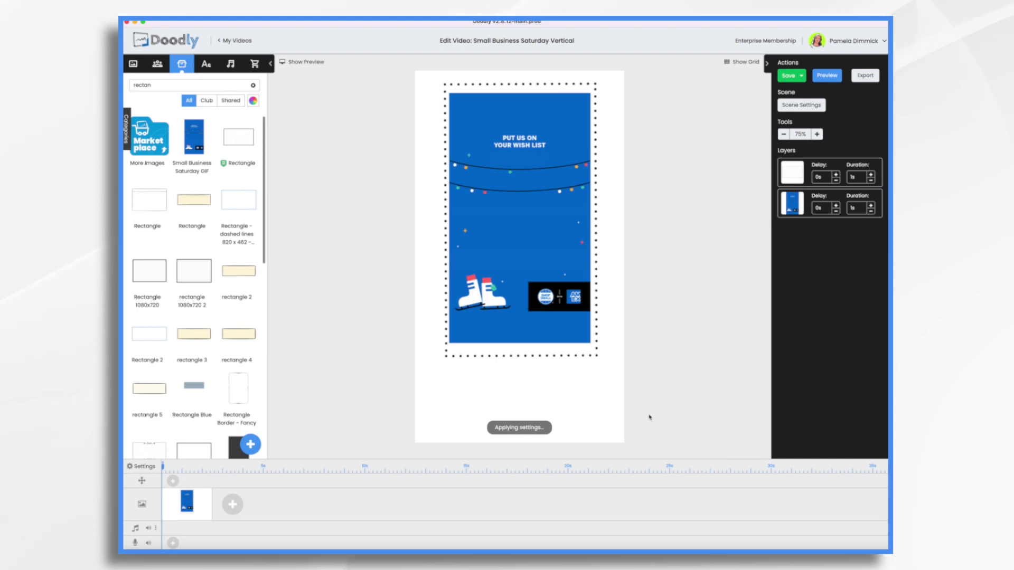
{"action": "left_click", "coordinate": [833, 80]}
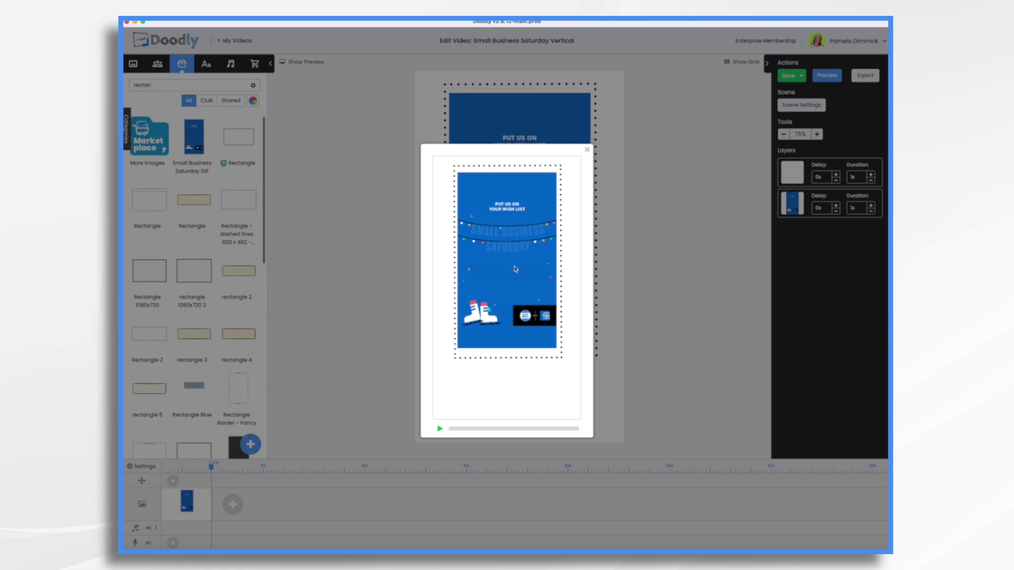
{"action": "left_click", "coordinate": [587, 150]}
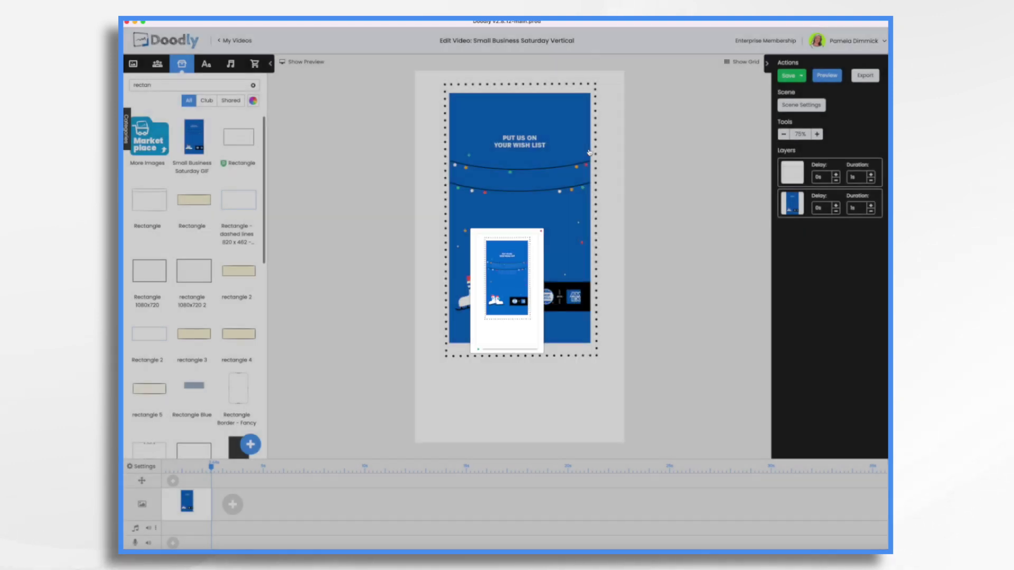
{"action": "left_click", "coordinate": [589, 153]}
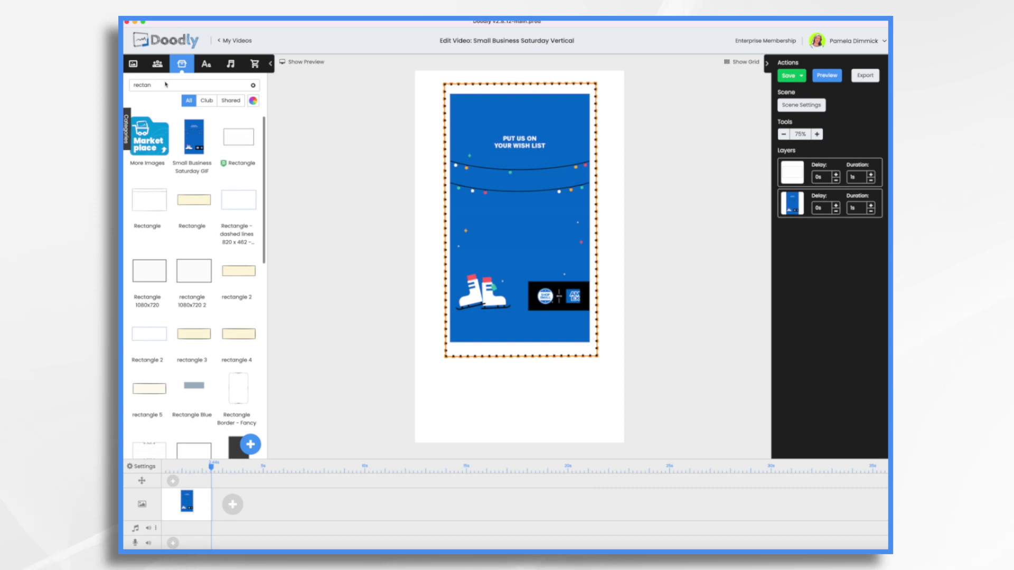
- Search images for 'log' and place the Acme Design Logo below the blue scene image
{"action": "key", "text": "BackSpace"}
{"action": "key", "text": "BackSpace"}
{"action": "key", "text": "BackSpace"}
{"action": "key", "text": "BackSpace"}
{"action": "key", "text": "BackSpace"}
{"action": "key", "text": "BackSpace"}
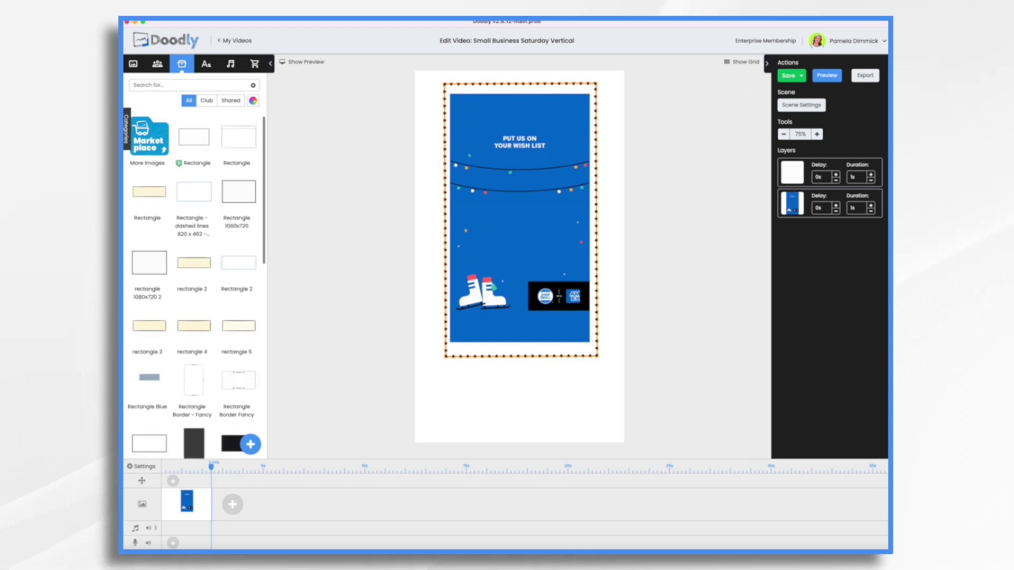
{"action": "type", "text": "log"}
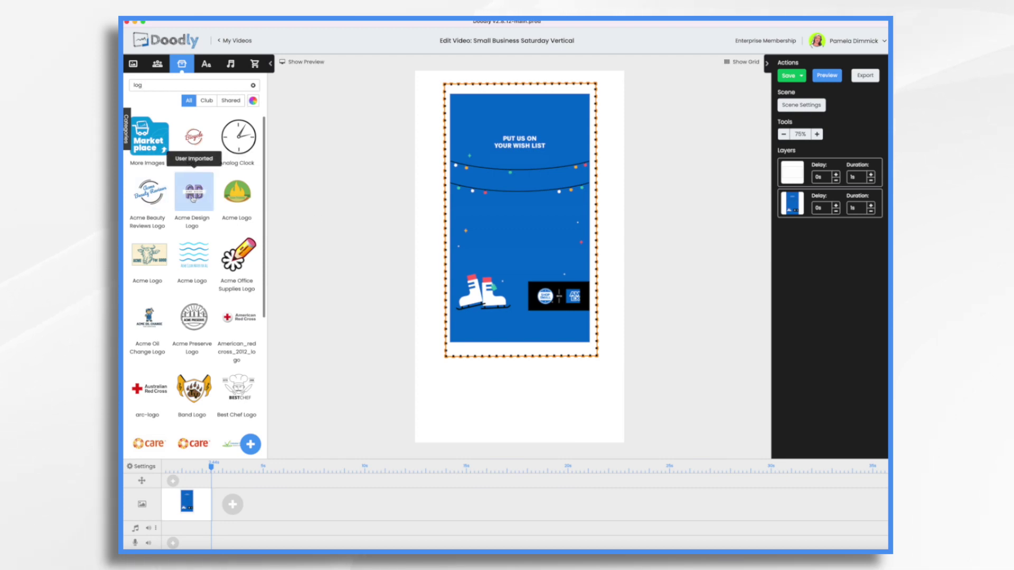
{"action": "left_click_drag", "start_coordinate": [194, 191], "coordinate": [501, 403]}
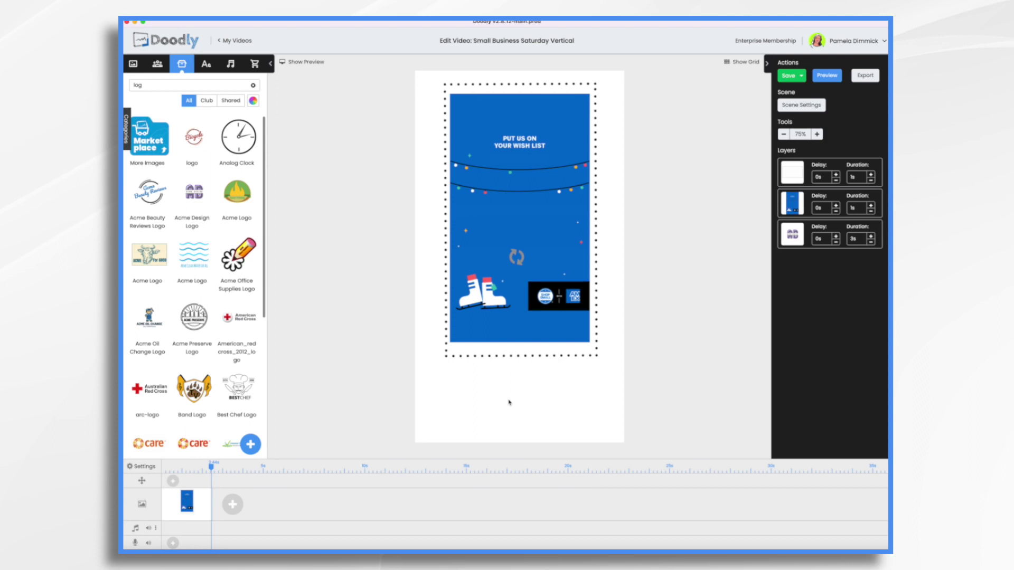
{"action": "left_click_drag", "start_coordinate": [464, 408], "coordinate": [514, 388]}
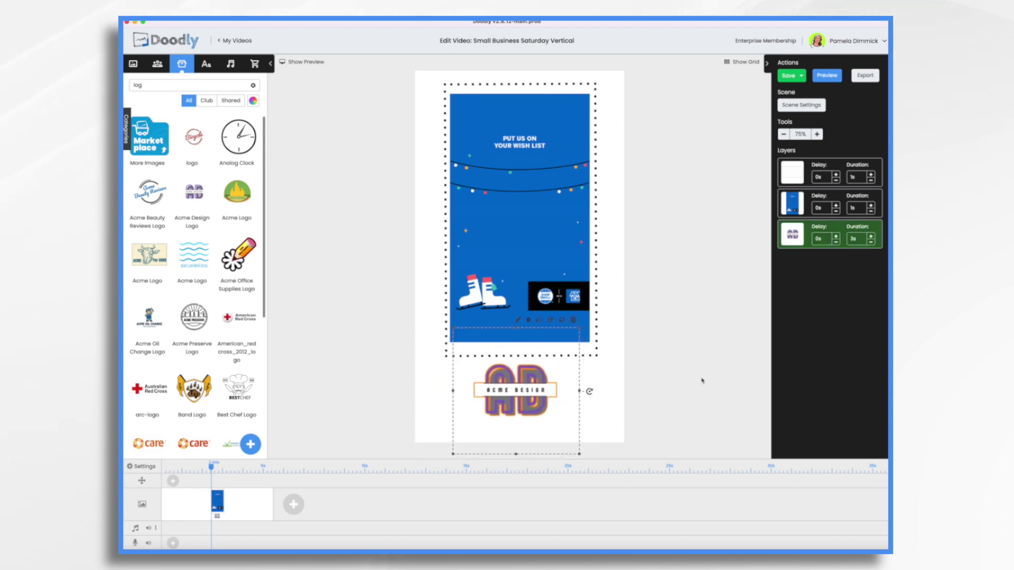
- Change the Acme Design logo's reveal mode to Fade and save it
{"action": "left_click", "coordinate": [517, 321]}
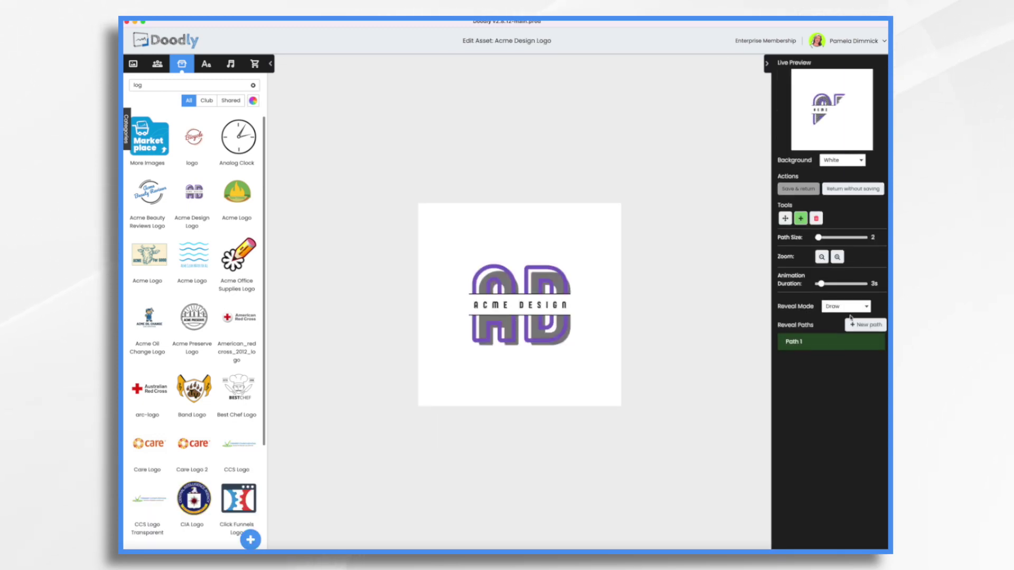
{"action": "left_click", "coordinate": [844, 307]}
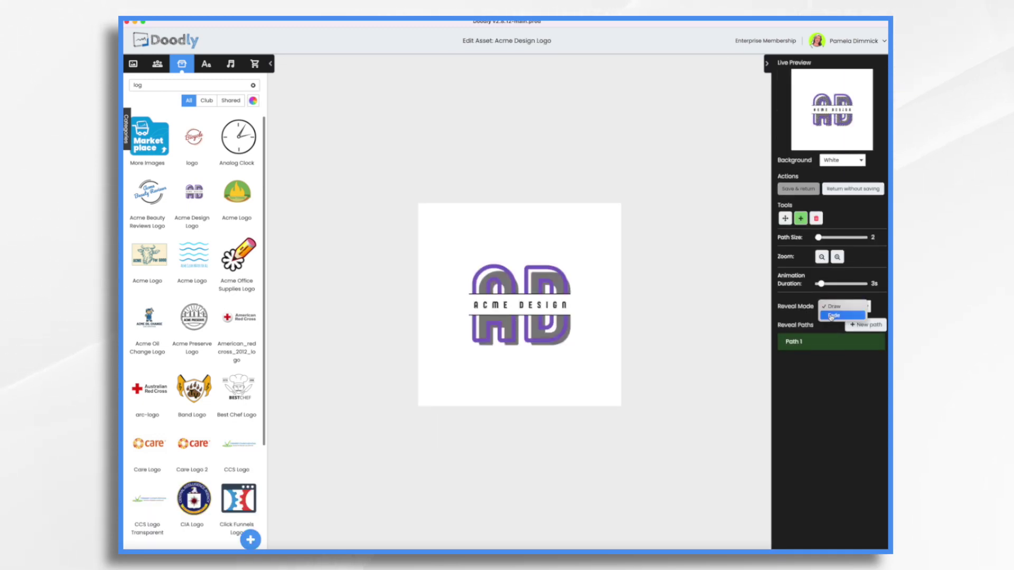
{"action": "left_click", "coordinate": [833, 316]}
{"action": "left_click", "coordinate": [798, 189]}
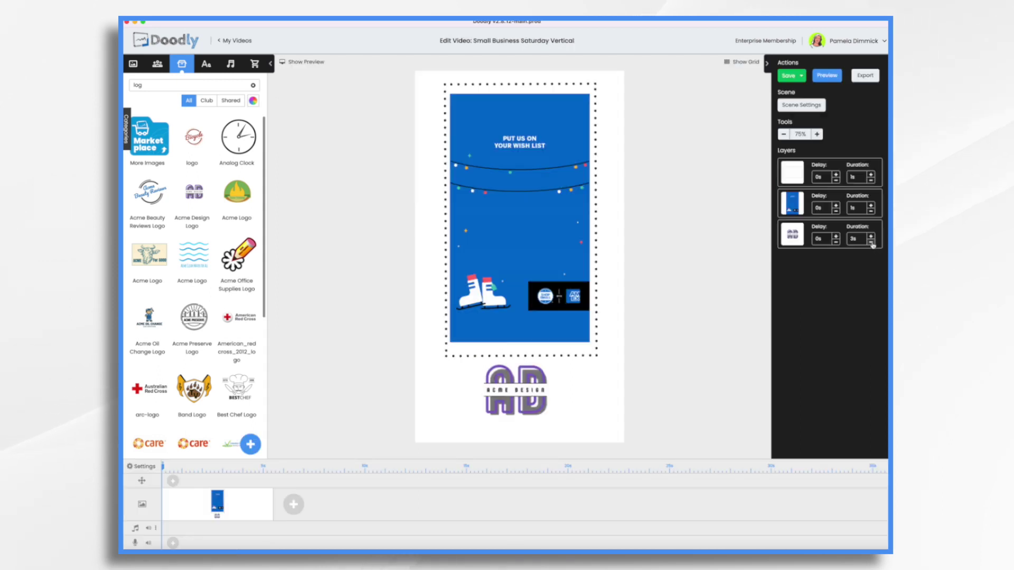
- Set the logo layer's duration to 1s and its delay to 5.5s
{"action": "left_click", "coordinate": [870, 242]}
{"action": "left_click", "coordinate": [871, 242]}
{"action": "left_click", "coordinate": [870, 242]}
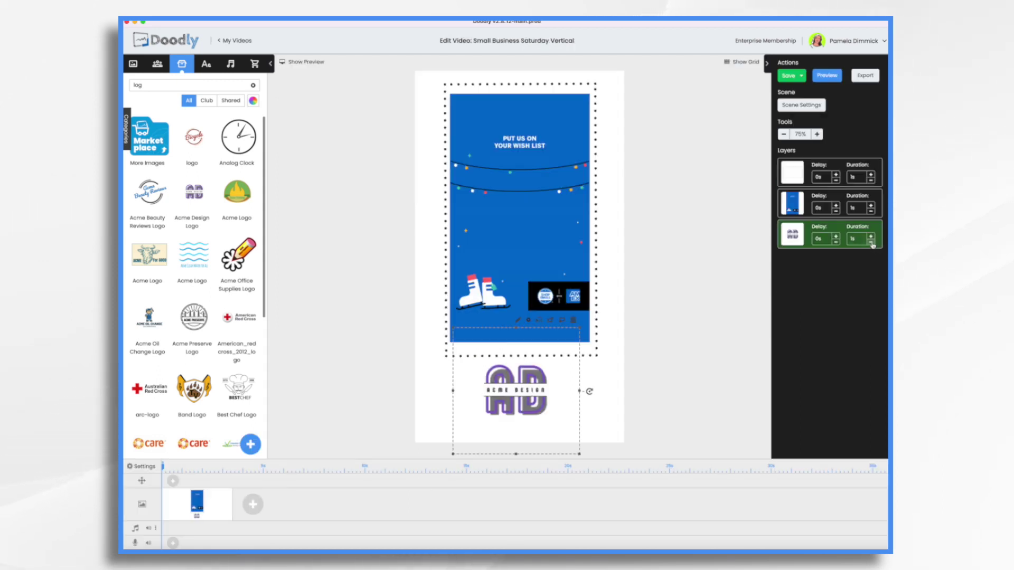
{"action": "left_click", "coordinate": [837, 238]}
{"action": "left_click", "coordinate": [836, 238]}
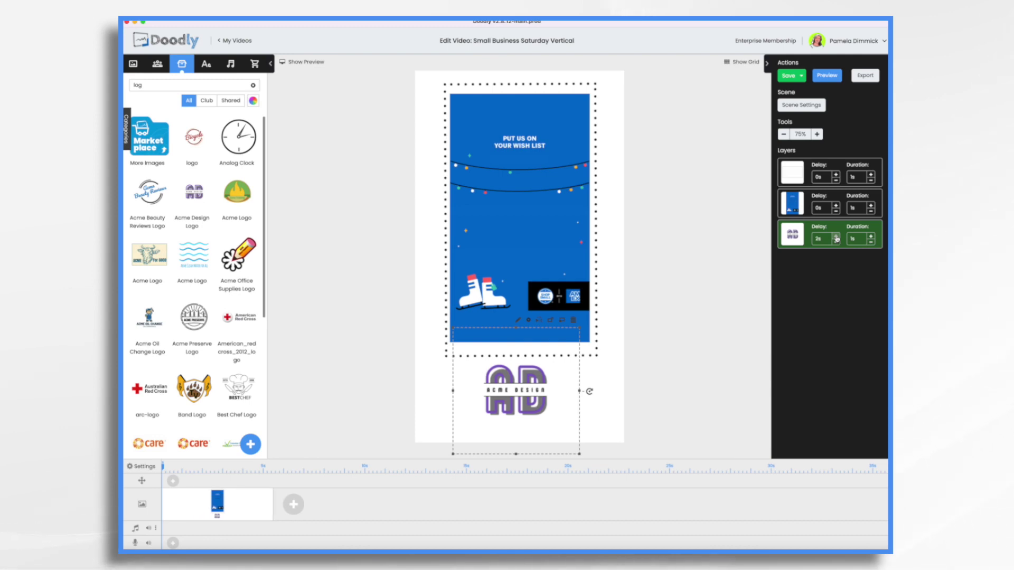
{"action": "left_click", "coordinate": [836, 237]}
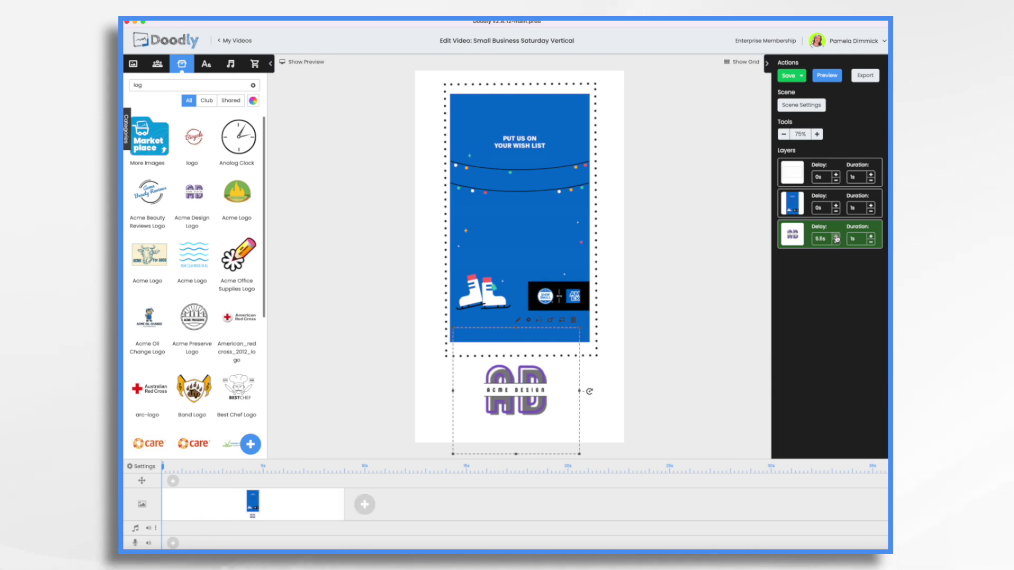
- Preview the SMALL BUSINESS SATURDAY NOV 26 scene with the logo, then close the preview
{"action": "left_click", "coordinate": [827, 76]}
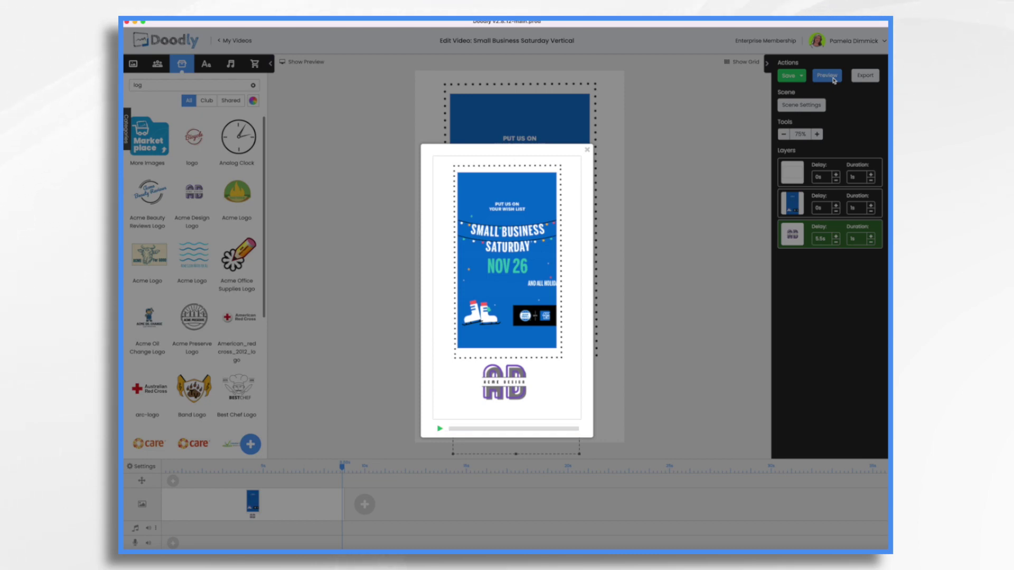
{"action": "left_click", "coordinate": [371, 356]}
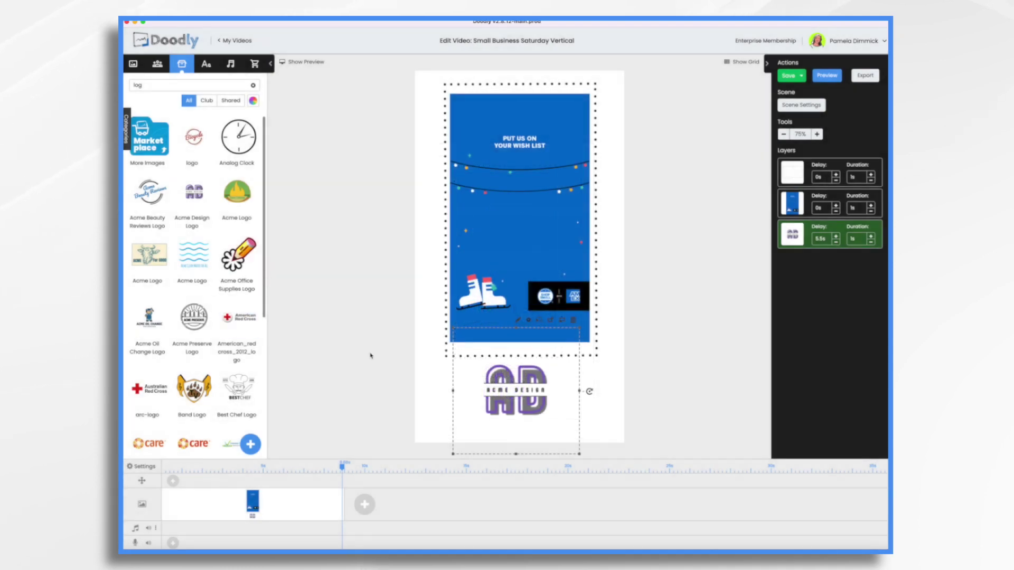
- Search images for 'thum' and place the Thumbs up icon on the canvas
{"action": "key", "text": "BackSpace"}
{"action": "key", "text": "BackSpace"}
{"action": "key", "text": "BackSpace"}
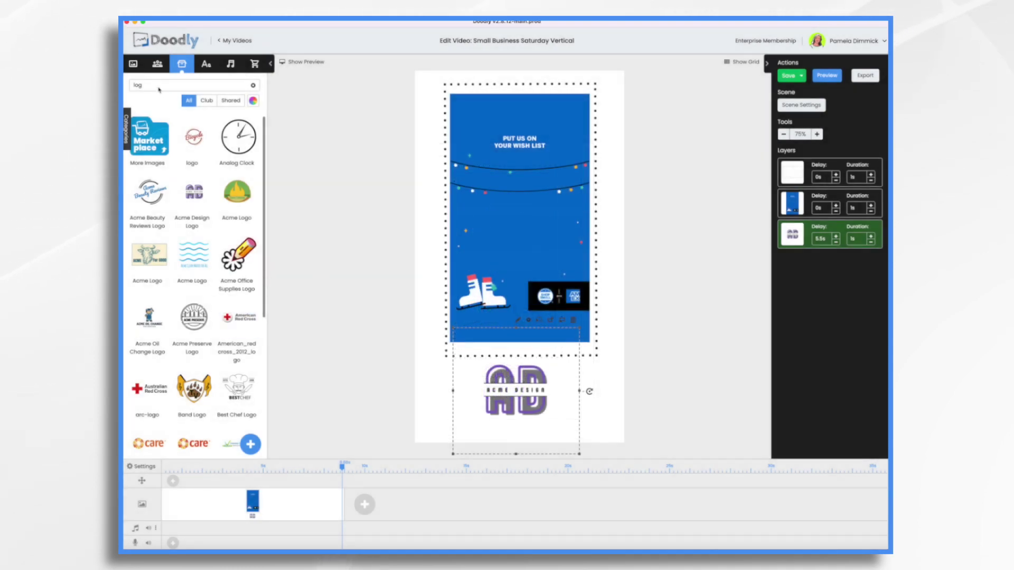
{"action": "type", "text": "thum"}
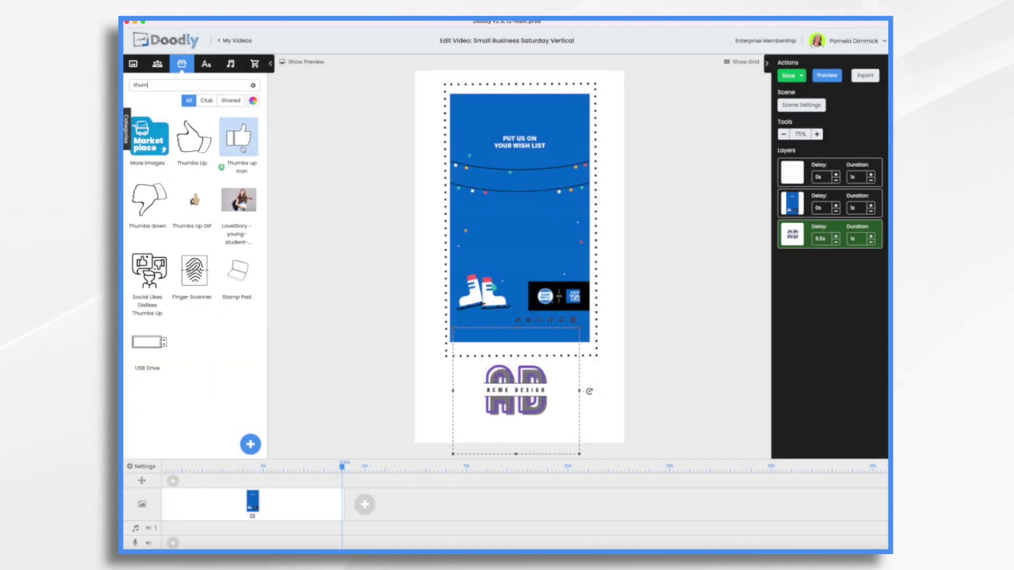
{"action": "left_click_drag", "start_coordinate": [239, 136], "coordinate": [459, 367]}
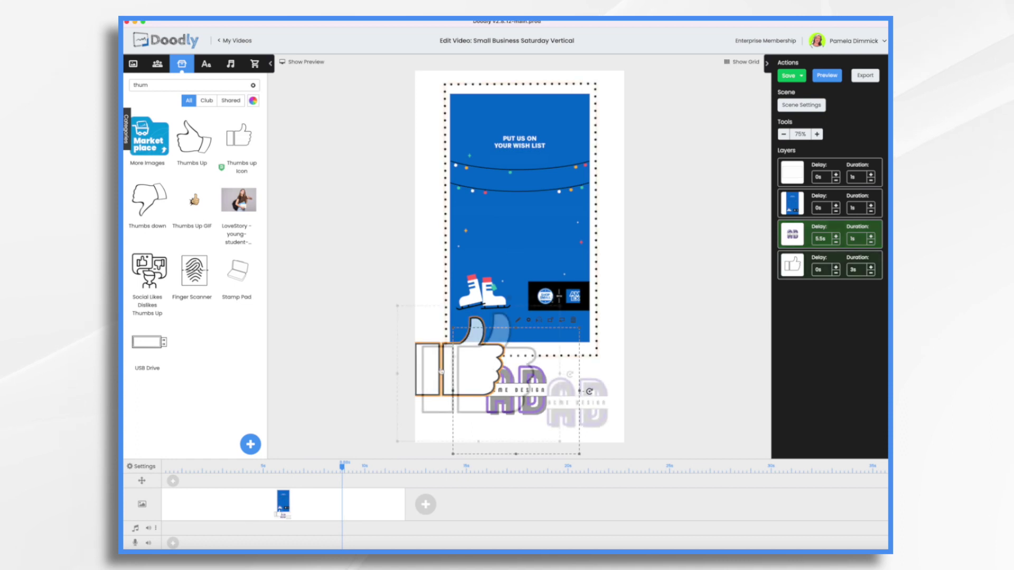
- Add a Caveat-Bold text element reading 'Shop Local & Get 30% Off!'
{"action": "left_click", "coordinate": [207, 65]}
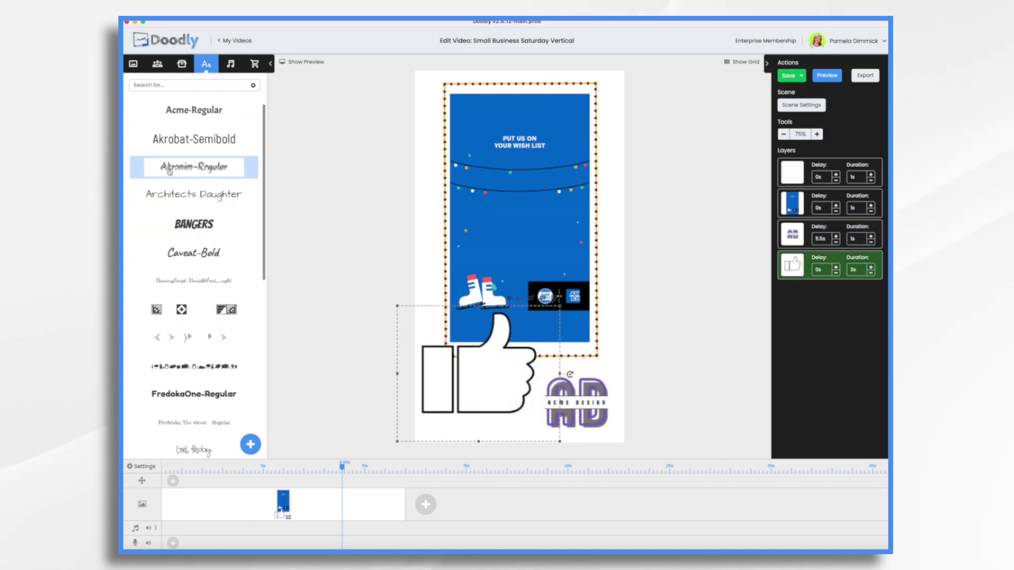
{"action": "left_click_drag", "start_coordinate": [193, 253], "coordinate": [519, 380]}
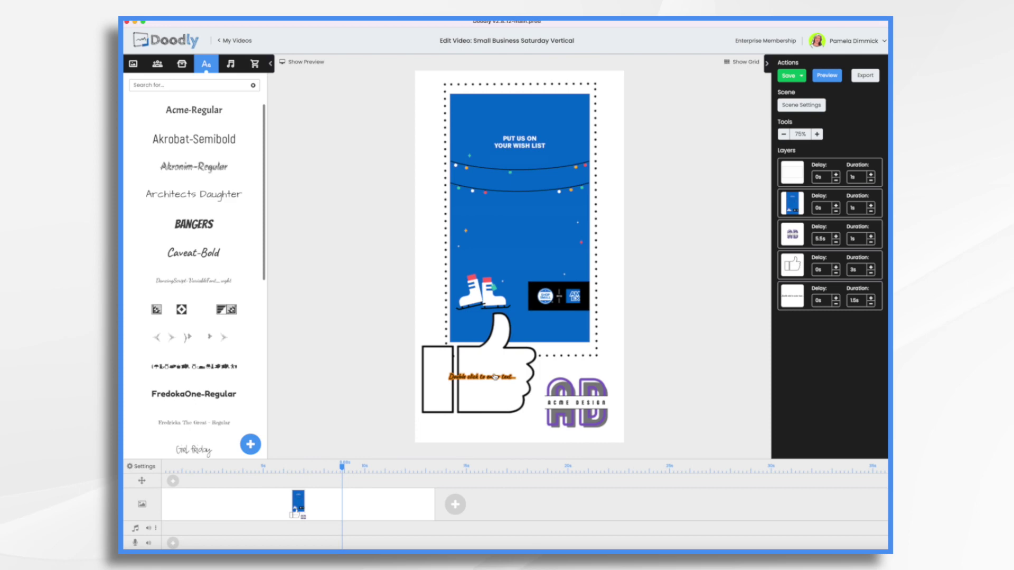
{"action": "type", "text": "Shop Local & Get 30% Off!"}
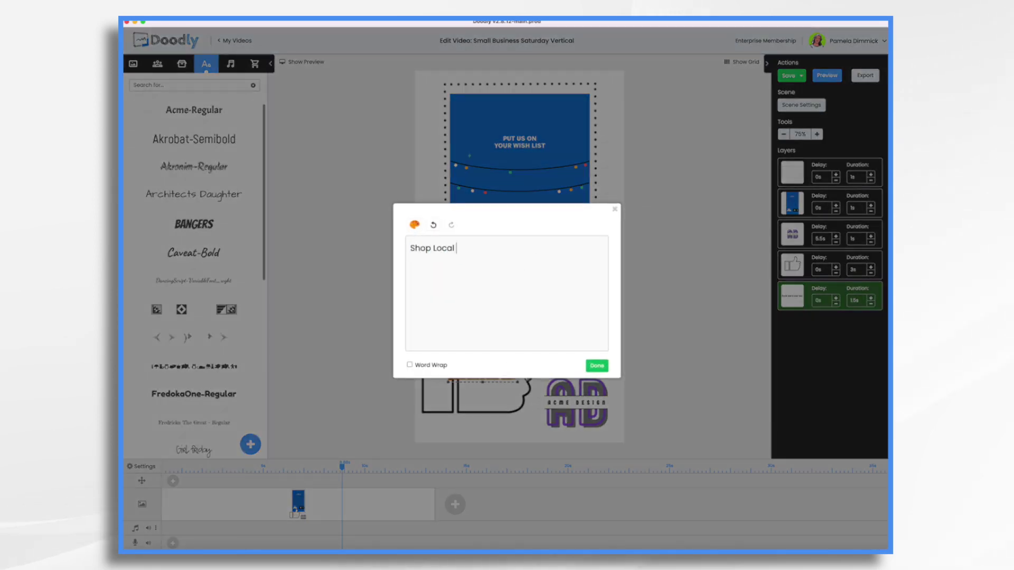
{"action": "left_click", "coordinate": [597, 366]}
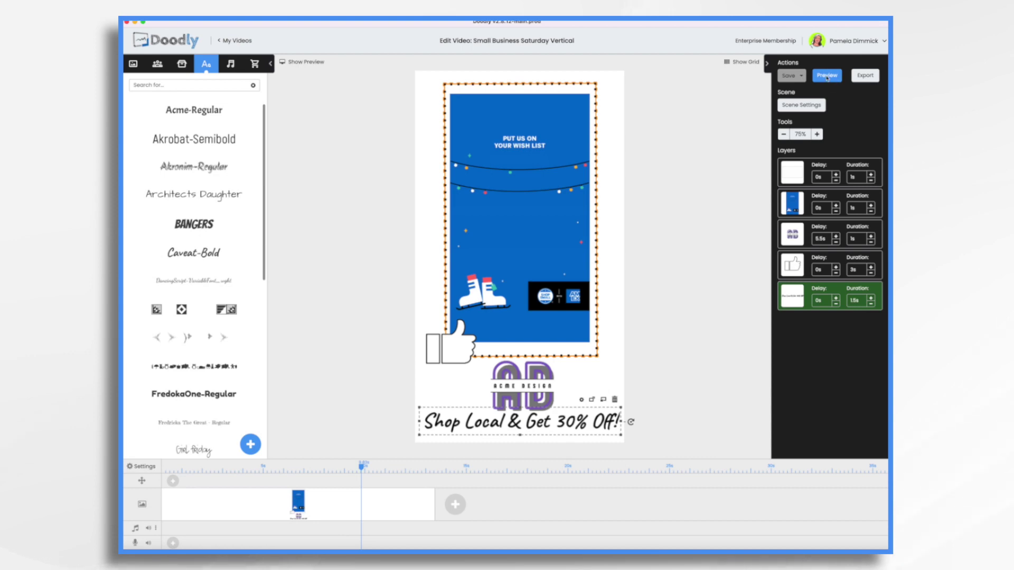
{"action": "left_click", "coordinate": [827, 76]}
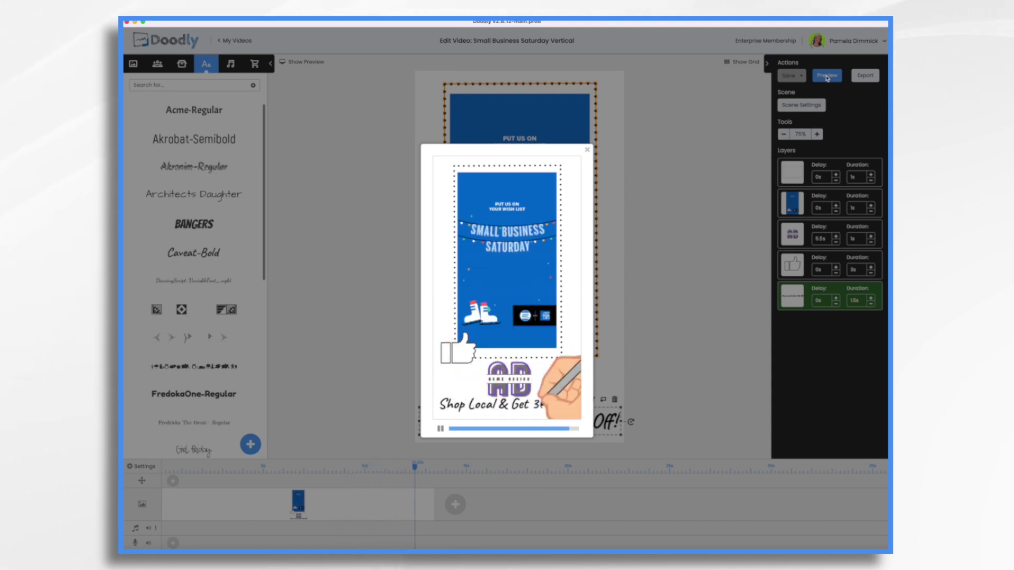
{"action": "left_click", "coordinate": [587, 150]}
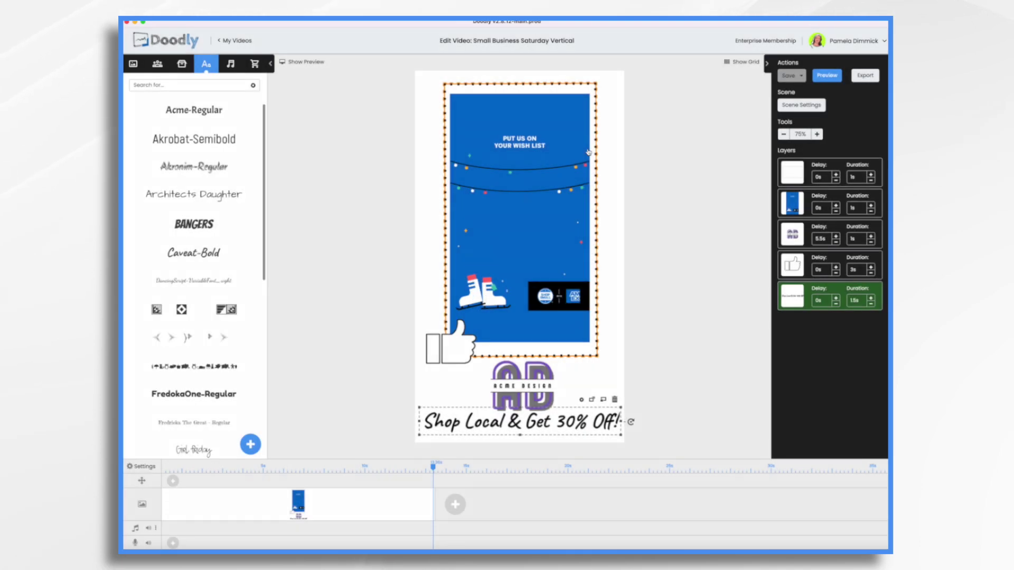
- Set the AD logo delay to 2.5s and thumbs-up duration to 2s, then apply Scene Settings
{"action": "left_click", "coordinate": [835, 243]}
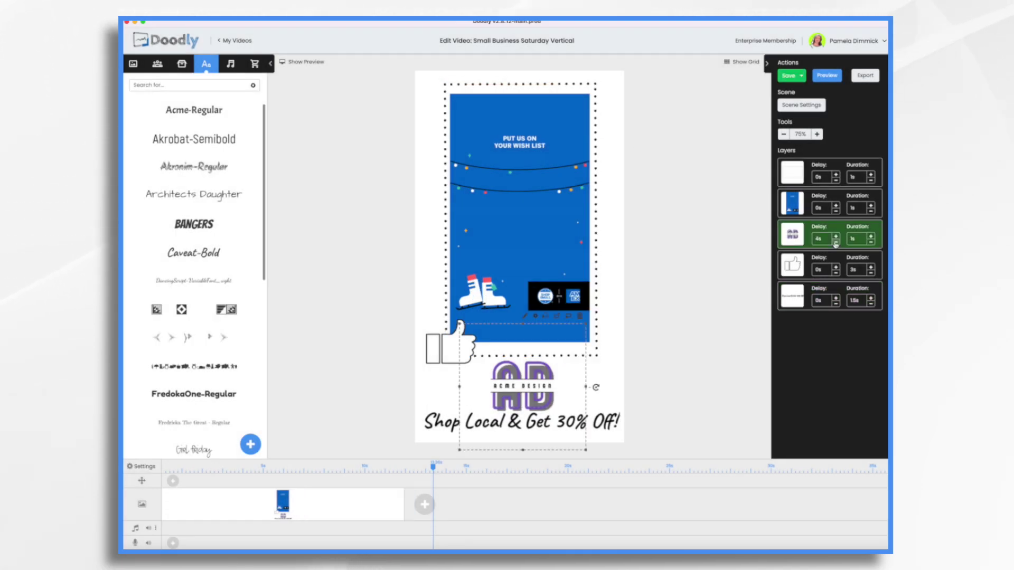
{"action": "left_click", "coordinate": [836, 242]}
{"action": "left_click", "coordinate": [835, 242]}
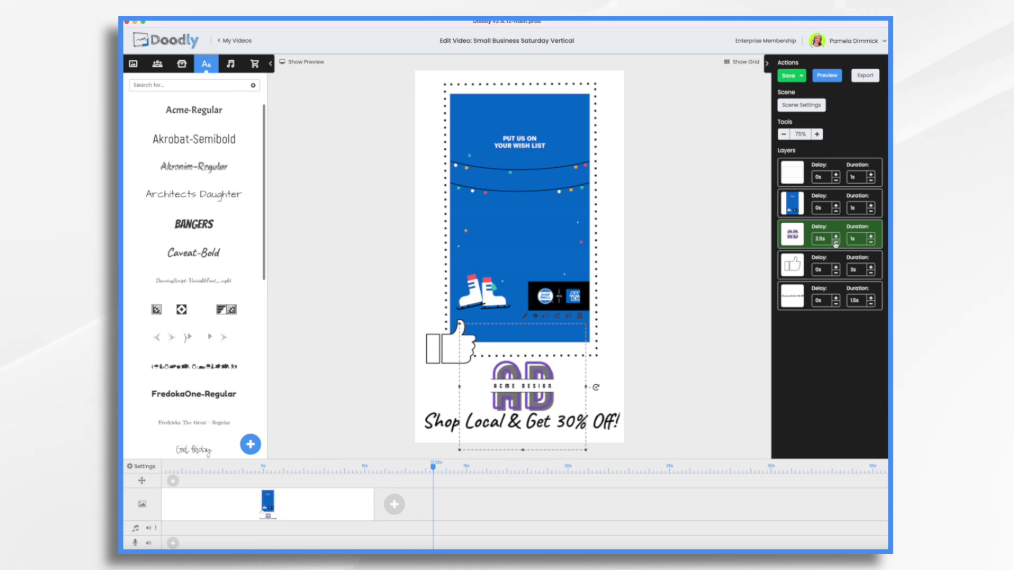
{"action": "left_click", "coordinate": [871, 273]}
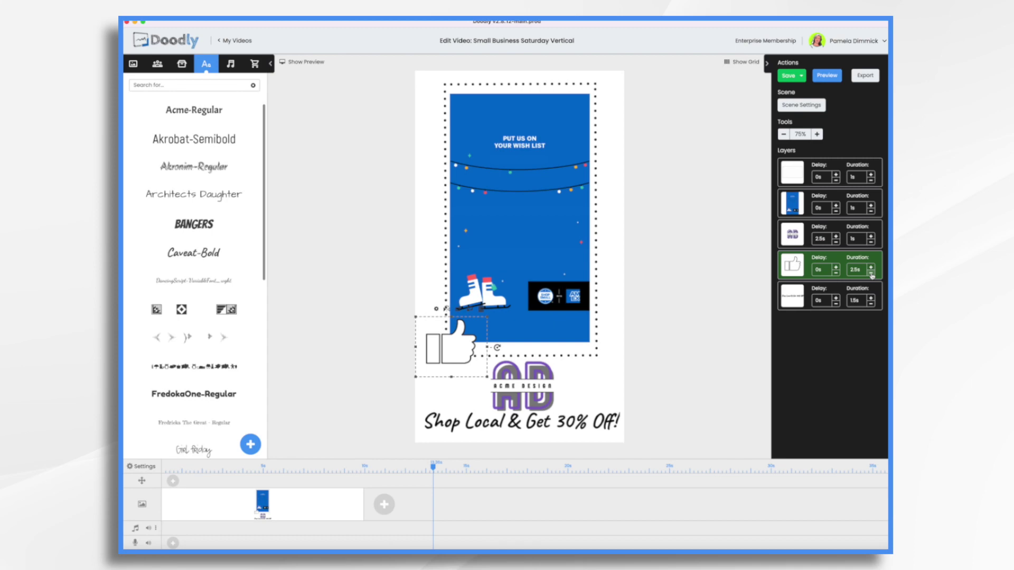
{"action": "left_click", "coordinate": [871, 273]}
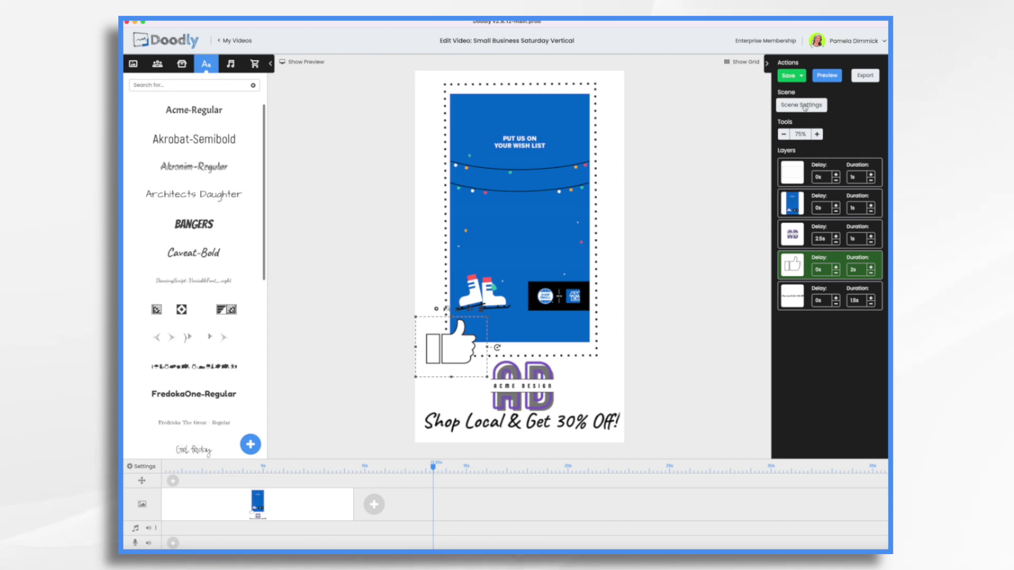
{"action": "left_click", "coordinate": [803, 105]}
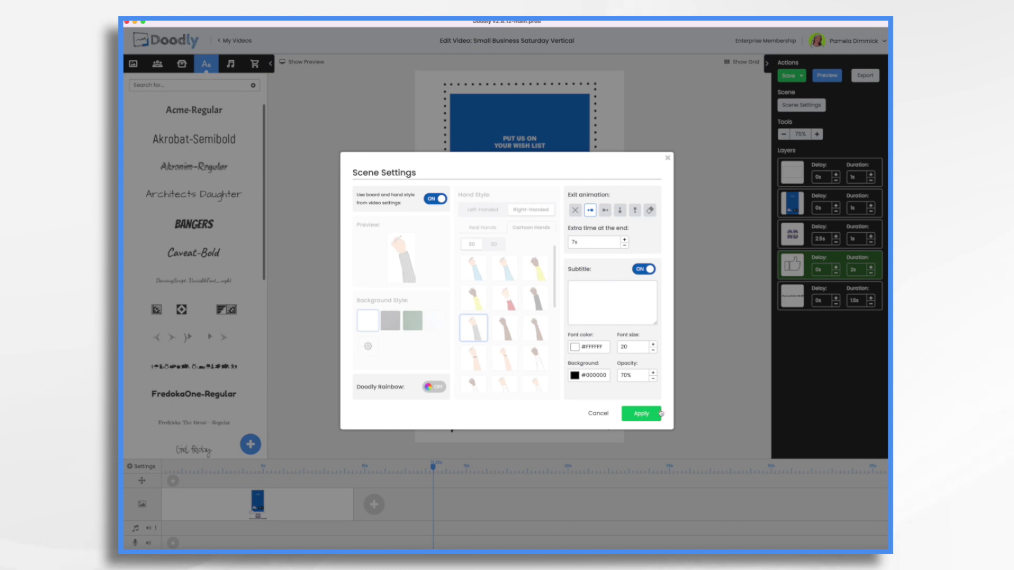
{"action": "left_click", "coordinate": [640, 413]}
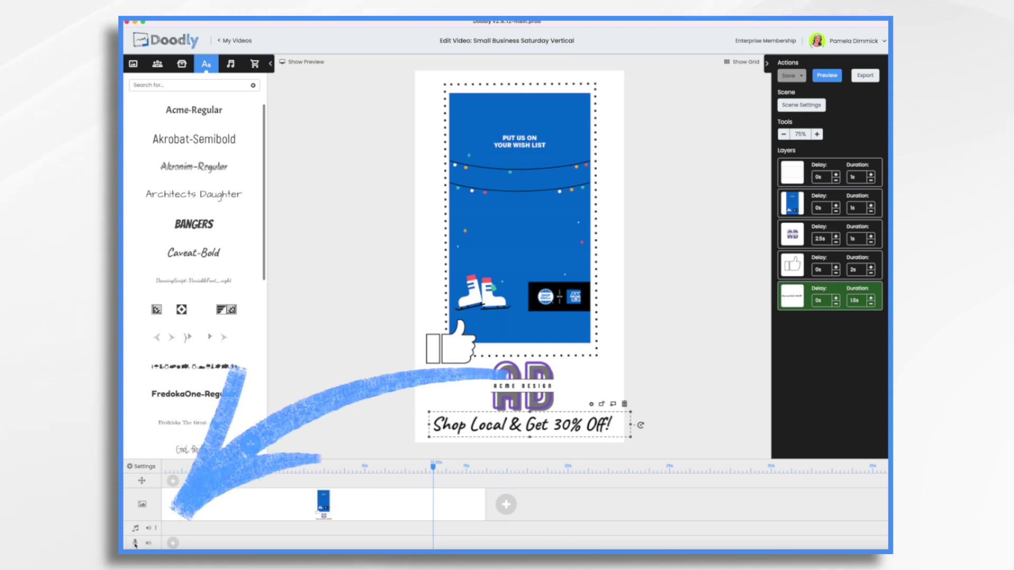
- Record a voiceover on the microphone track while the scene preview plays
{"action": "left_click", "coordinate": [173, 543]}
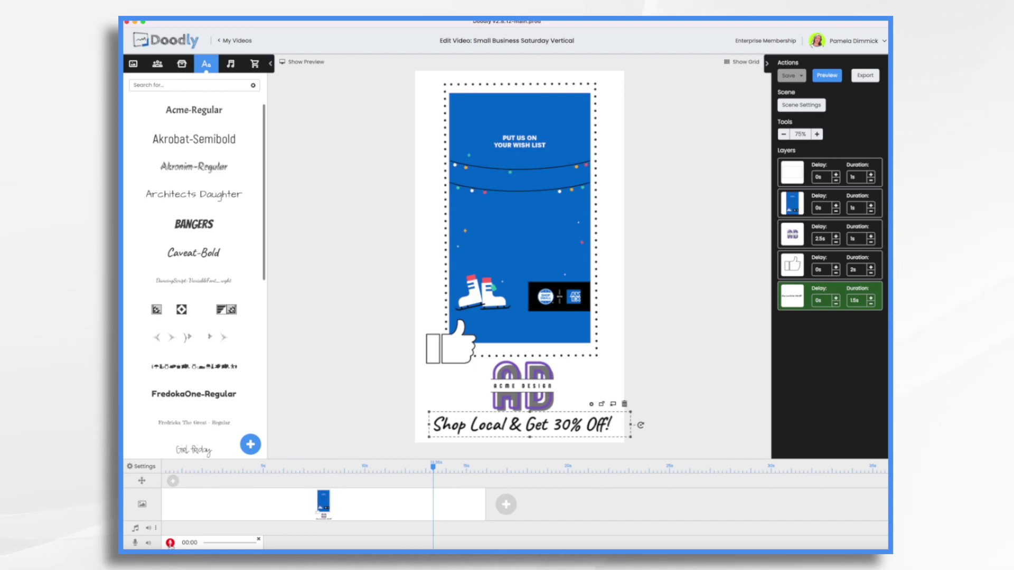
{"action": "left_click", "coordinate": [169, 542]}
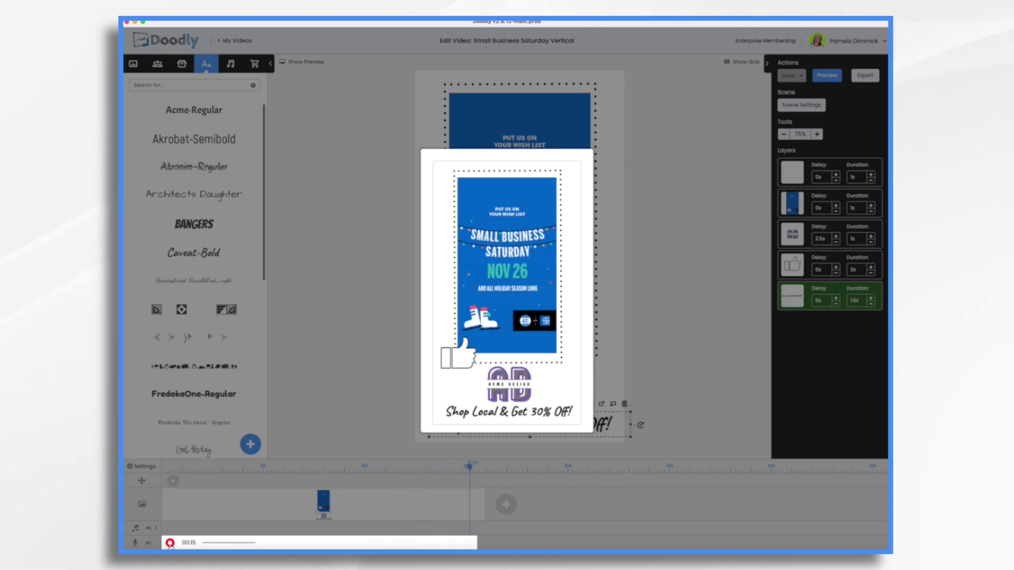
{"action": "left_click", "coordinate": [170, 543]}
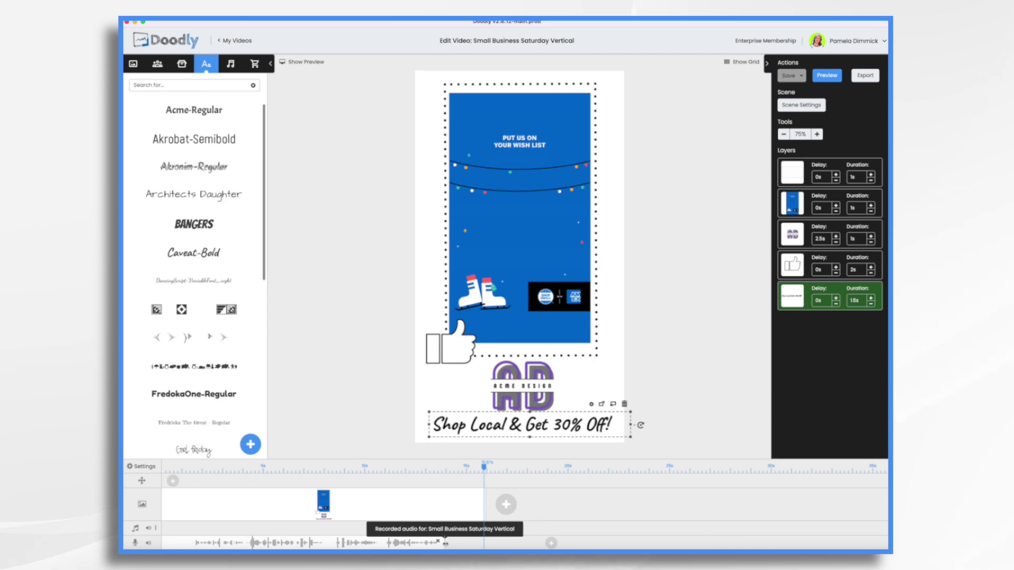
- Trim the voiceover clip's end and slide it earlier on the voice track
{"action": "left_click_drag", "start_coordinate": [477, 542], "coordinate": [446, 542]}
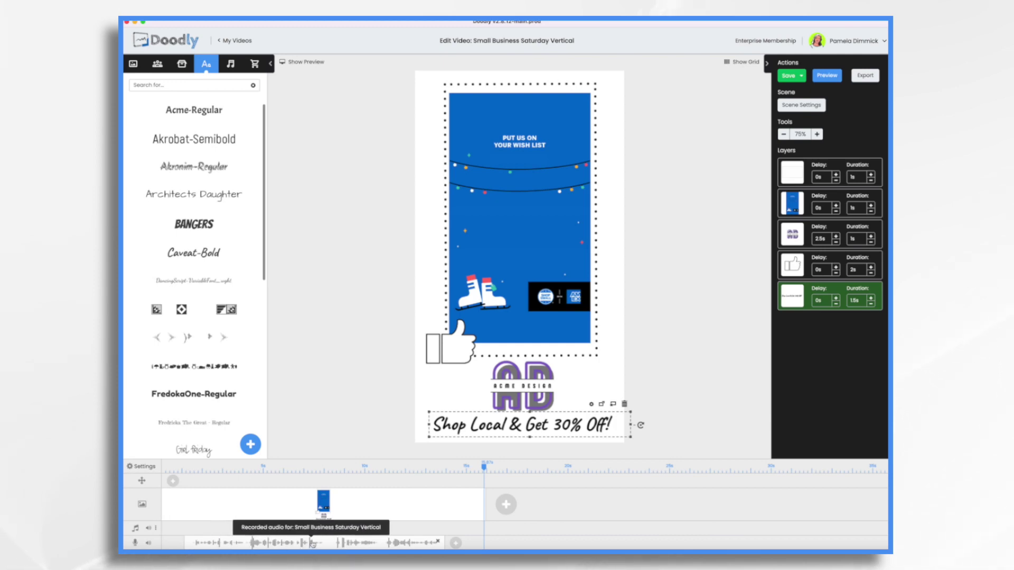
{"action": "mouse_move", "coordinate": [313, 543]}
{"action": "left_mouse_down"}
{"action": "mouse_move", "coordinate": [290, 542]}
{"action": "mouse_move", "coordinate": [301, 542]}
{"action": "left_mouse_up"}
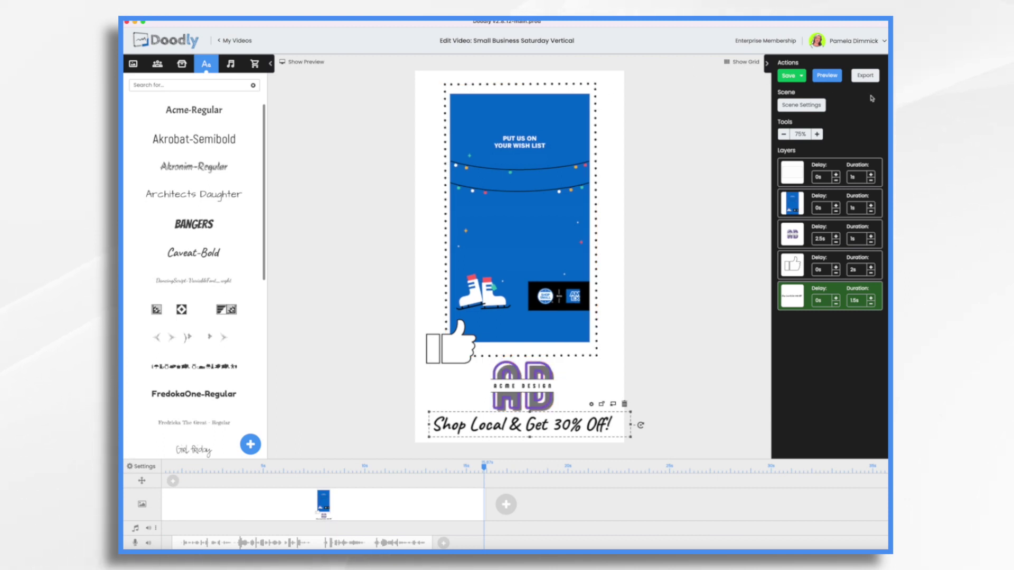
- Preview the finished Small Business Saturday scene with its voiceover
{"action": "left_click", "coordinate": [827, 75]}
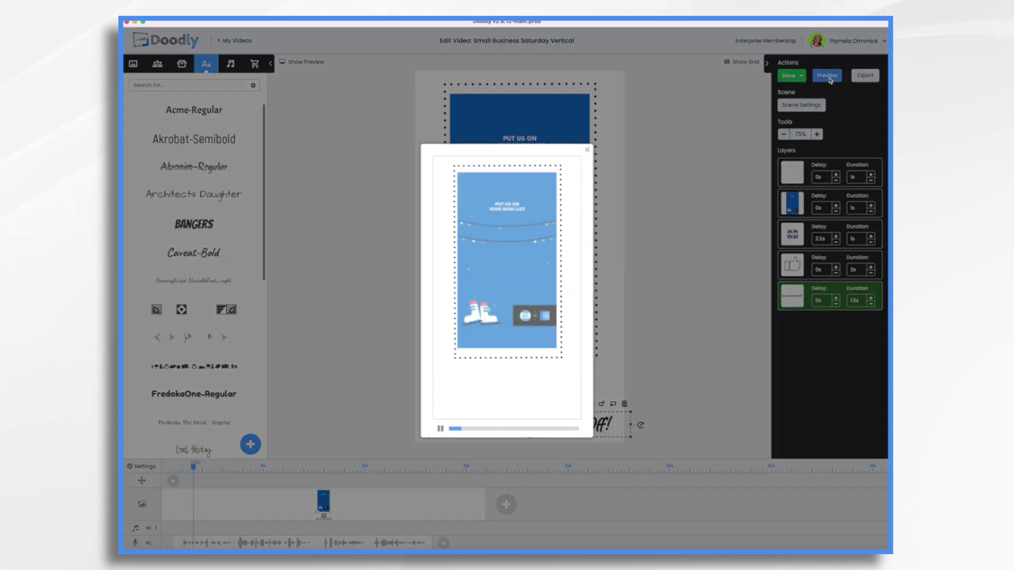